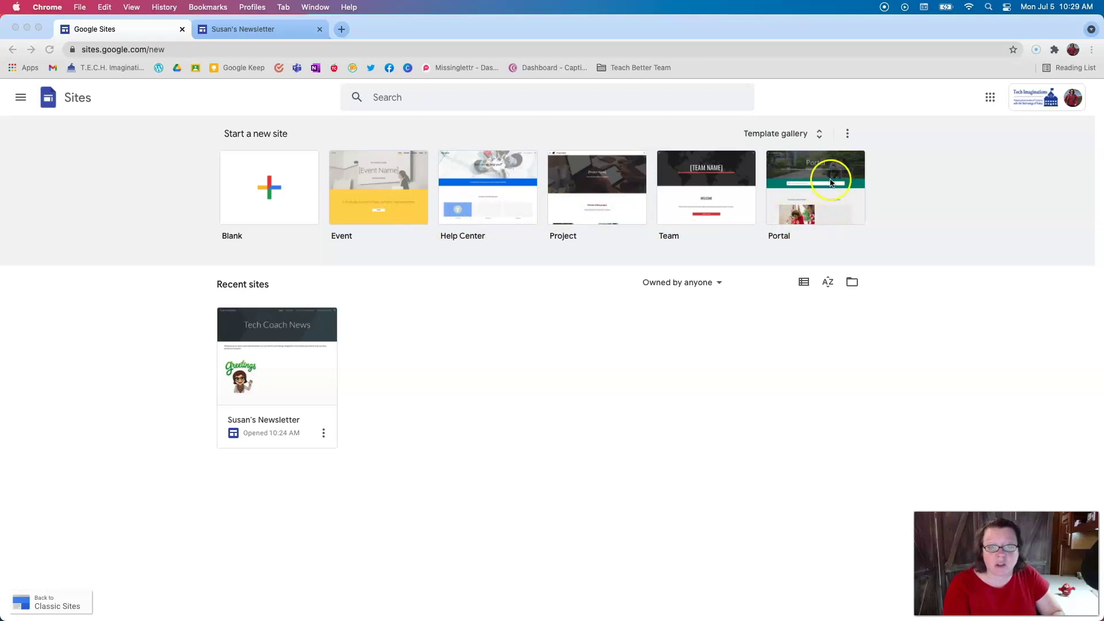
- Create a new site from the Class template in the Education section of the template gallery
{"action": "left_click", "coordinate": [790, 134]}
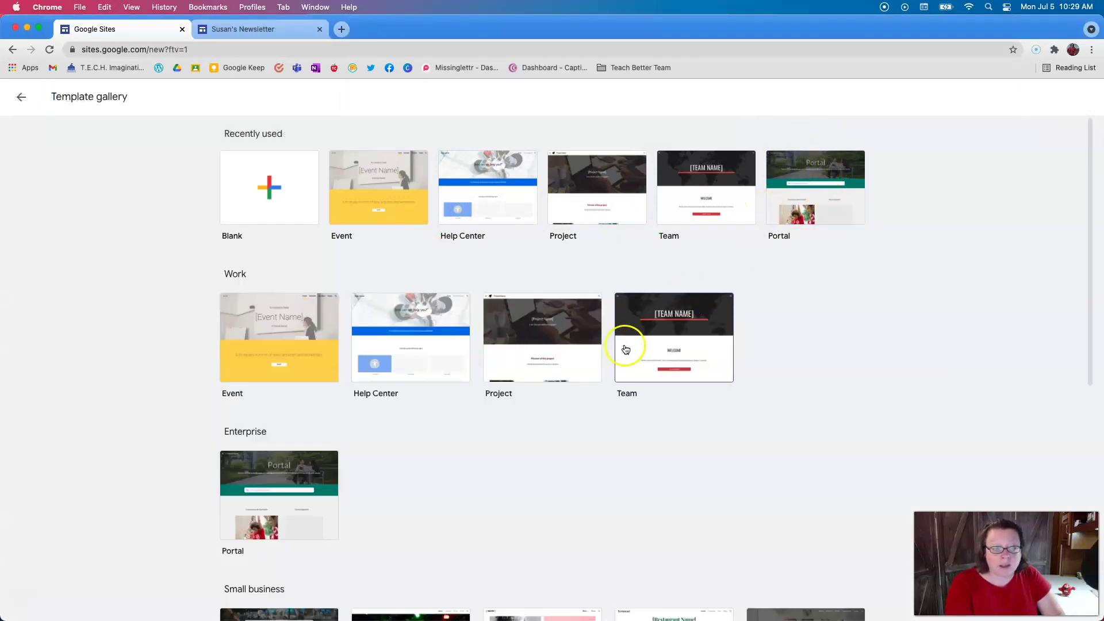
{"action": "scroll", "coordinate": [539, 479], "scroll_direction": "down", "scroll_amount": 4}
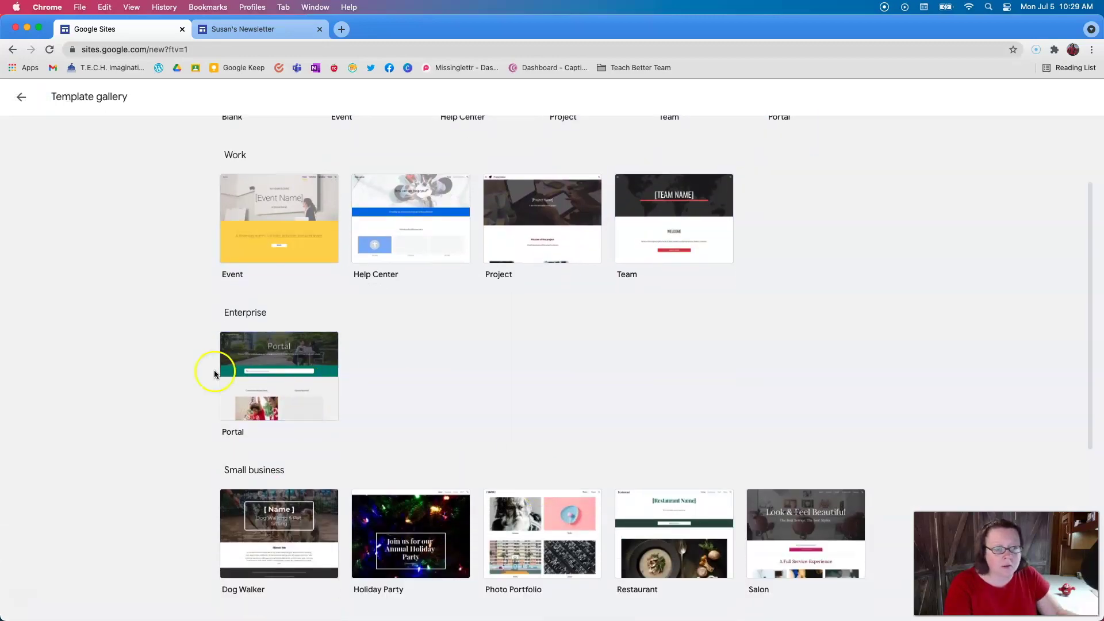
{"action": "scroll", "coordinate": [370, 481], "scroll_direction": "down", "scroll_amount": 10}
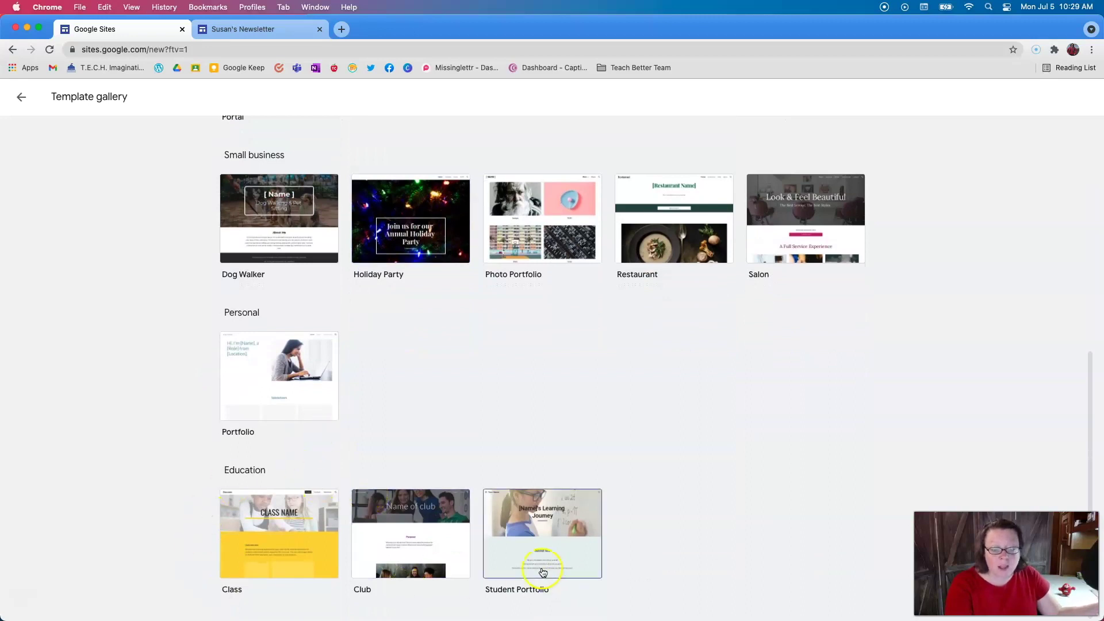
{"action": "left_click", "coordinate": [336, 543]}
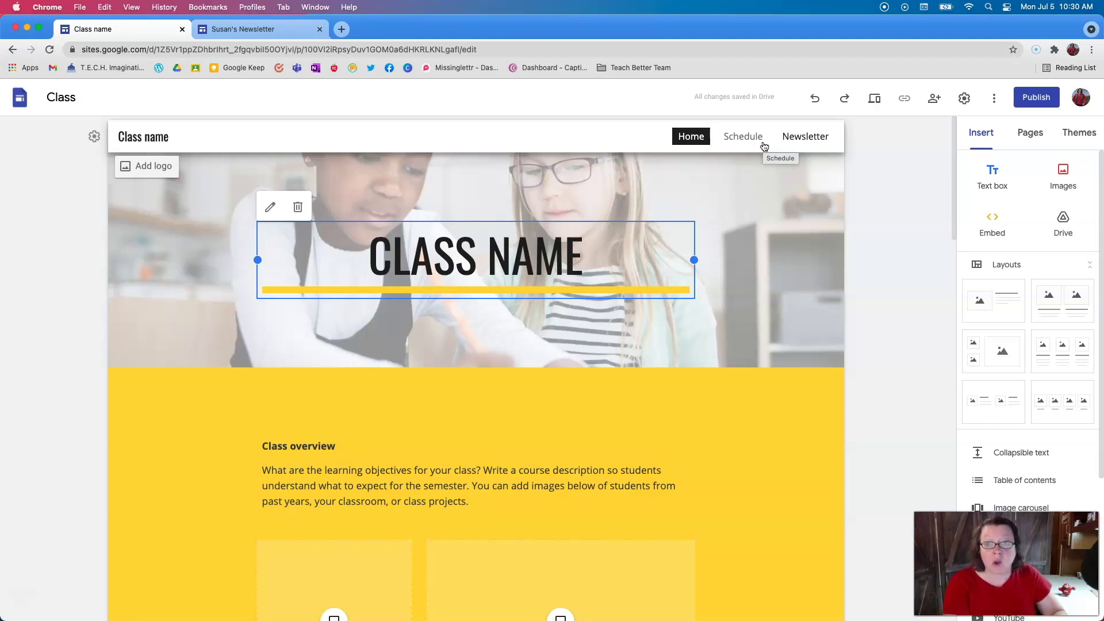
- Look through the Class site's Newsletter page, from the header and introduction to the newsletter placeholders and footer
{"action": "left_click", "coordinate": [786, 141]}
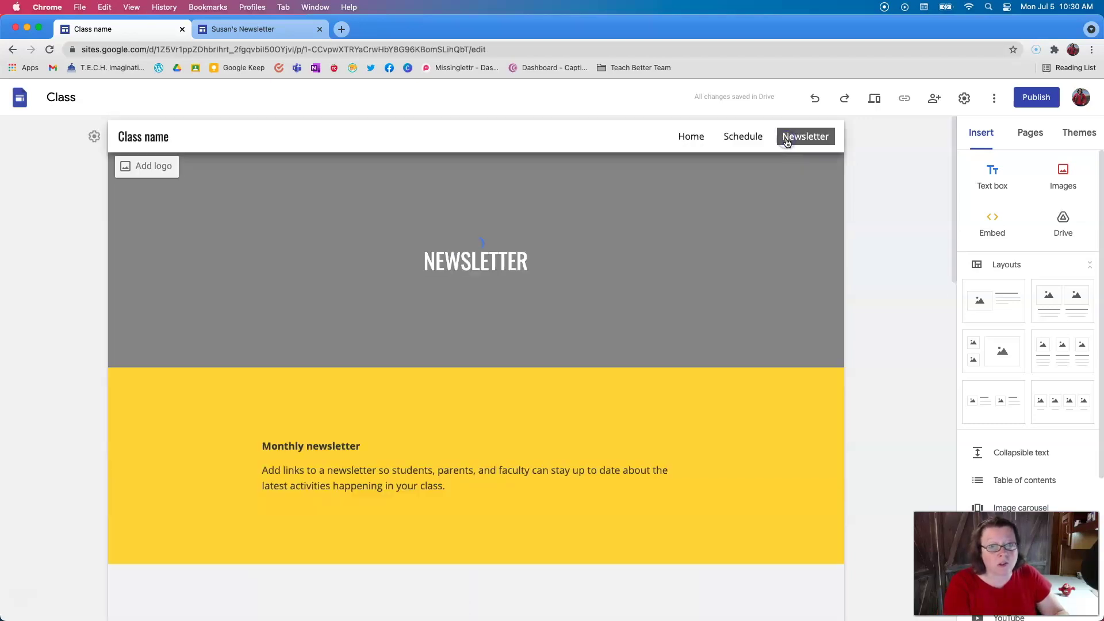
{"action": "scroll", "coordinate": [620, 518], "scroll_direction": "down", "scroll_amount": 6}
{"action": "left_click", "coordinate": [632, 572]}
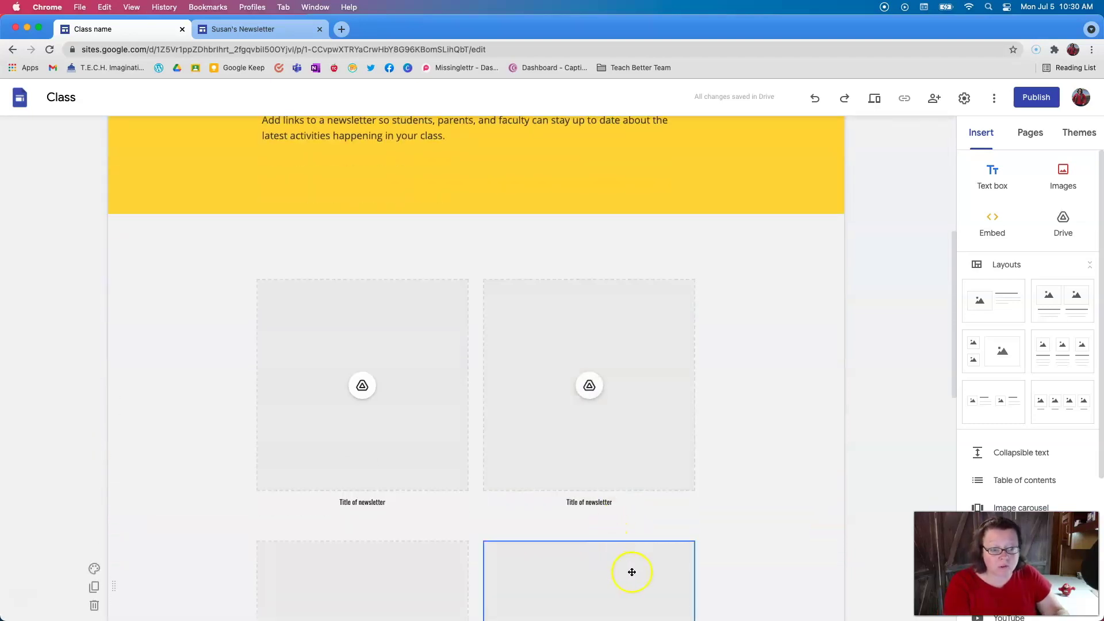
{"action": "scroll", "coordinate": [632, 573], "scroll_direction": "down", "scroll_amount": 4}
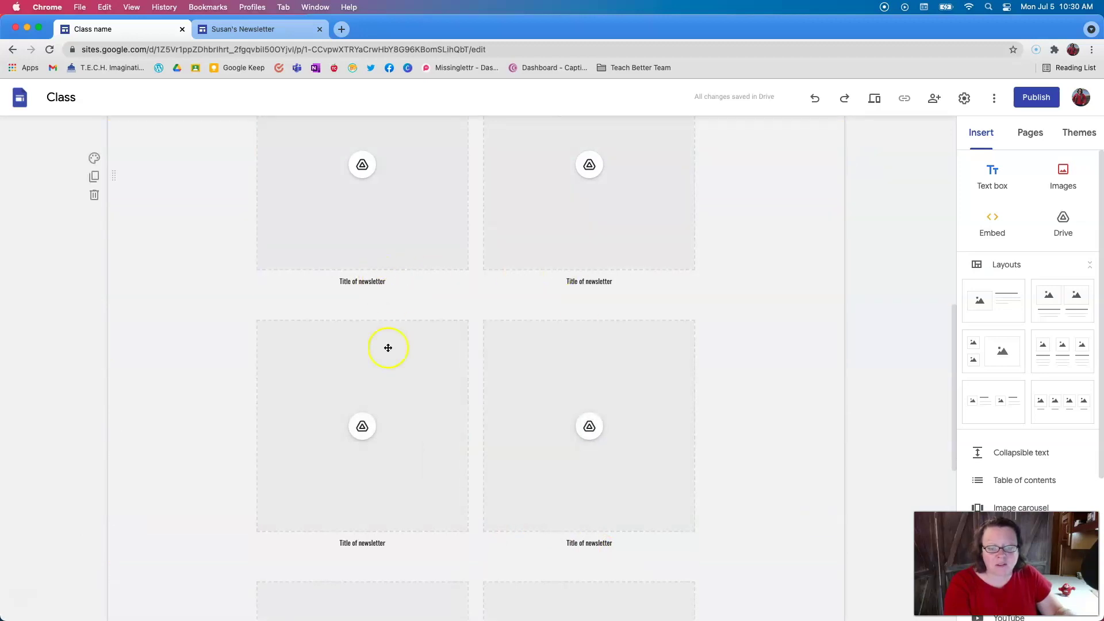
{"action": "scroll", "coordinate": [384, 479], "scroll_direction": "down", "scroll_amount": 2}
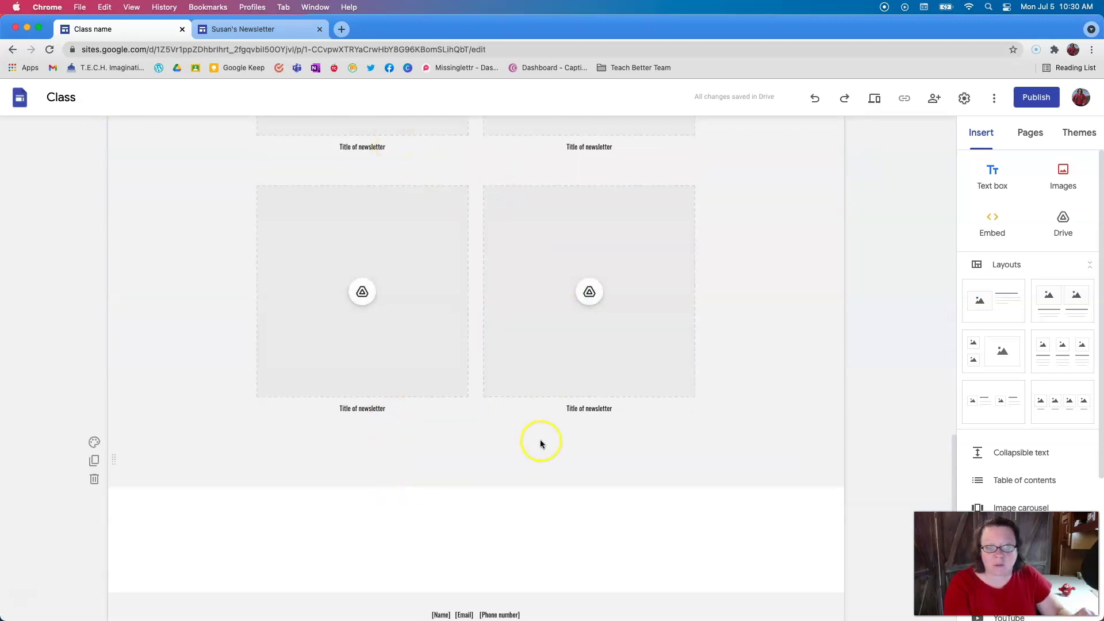
{"action": "scroll", "coordinate": [538, 449], "scroll_direction": "up", "scroll_amount": 10}
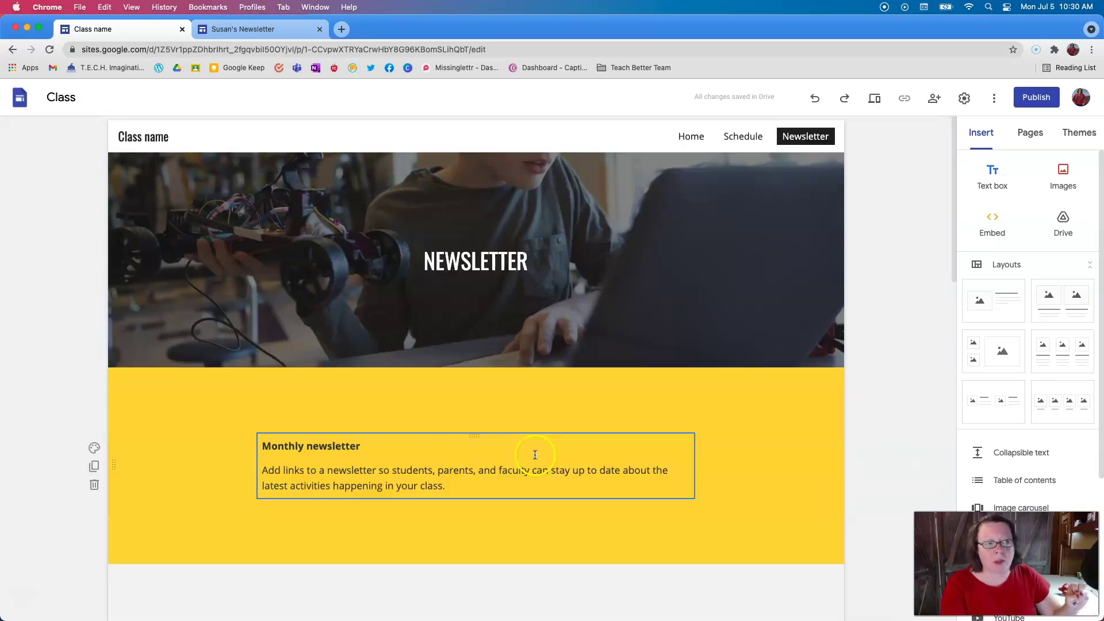
- Return to the list of recent sites and open the existing Tech Coach News newsletter site
{"action": "left_click", "coordinate": [18, 106]}
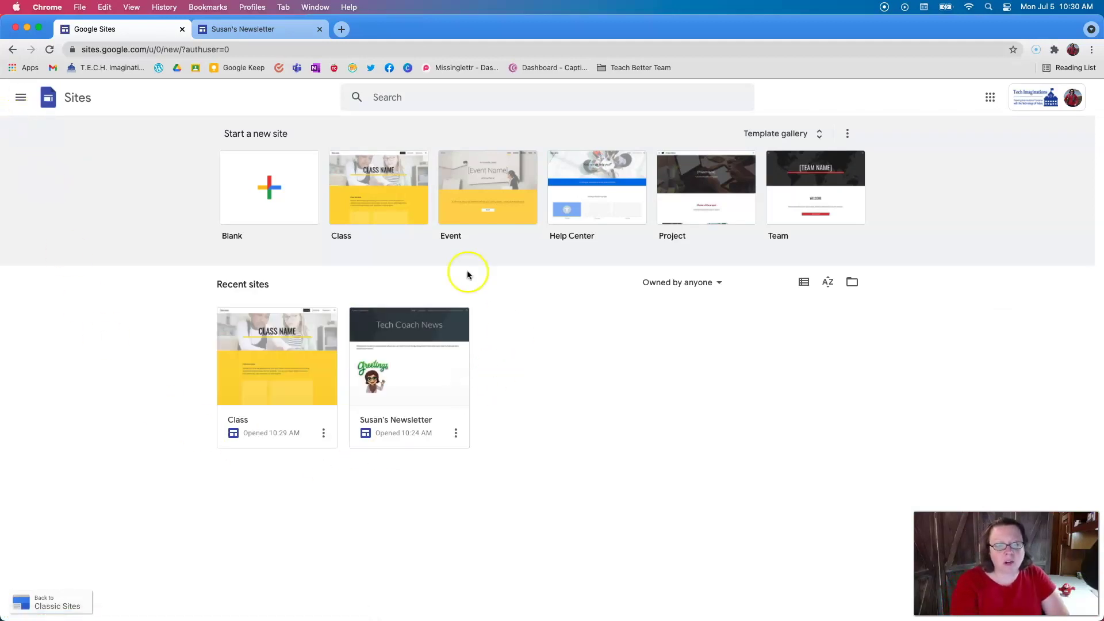
{"action": "left_click", "coordinate": [403, 375]}
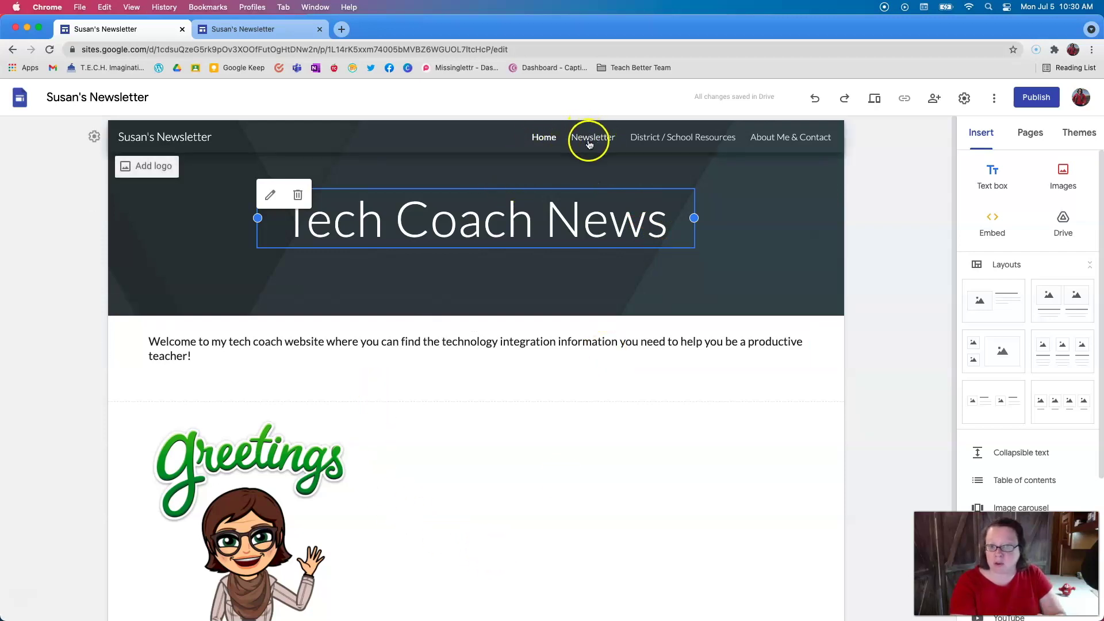
- View the About Me & Contact, District / School Resources and Home pages, and show the site's page list
{"action": "left_click_drag", "start_coordinate": [591, 143], "coordinate": [762, 141]}
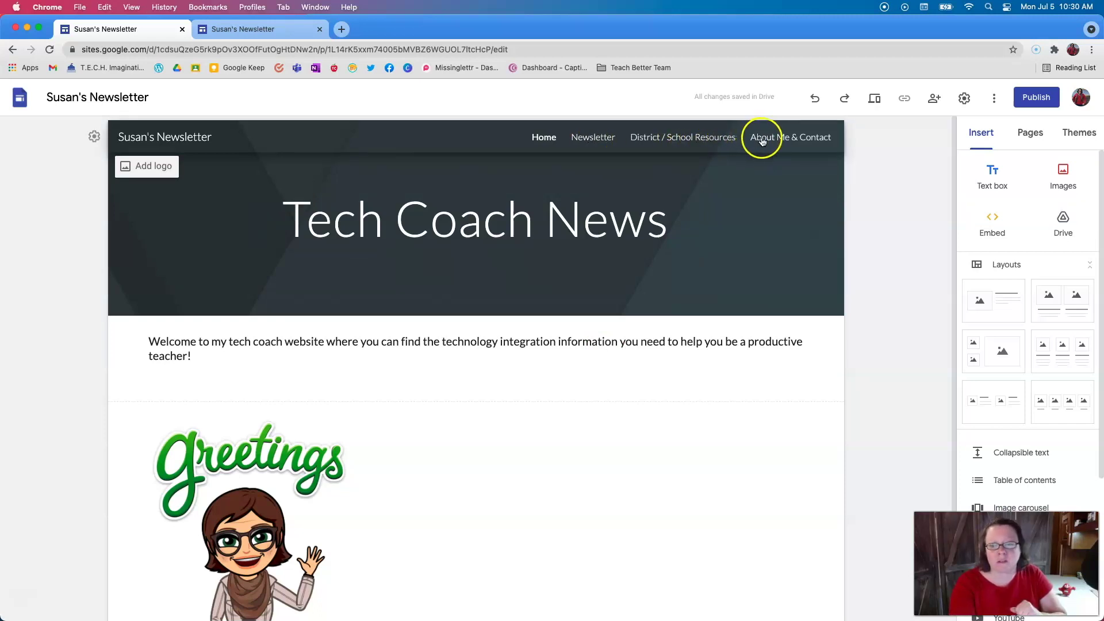
{"action": "left_click", "coordinate": [762, 141]}
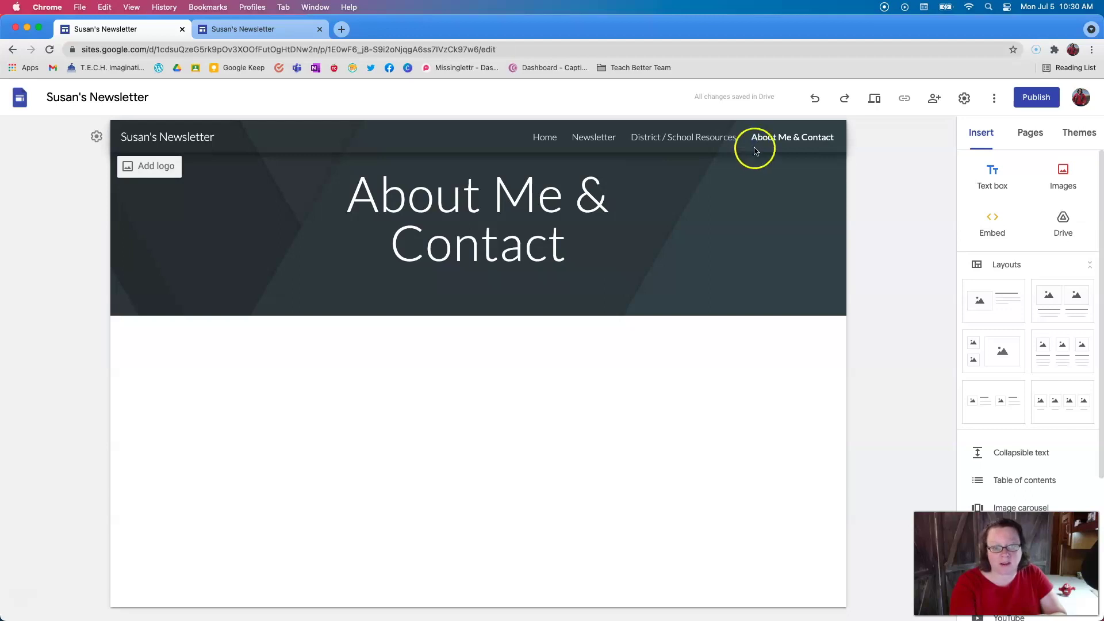
{"action": "left_click", "coordinate": [694, 133]}
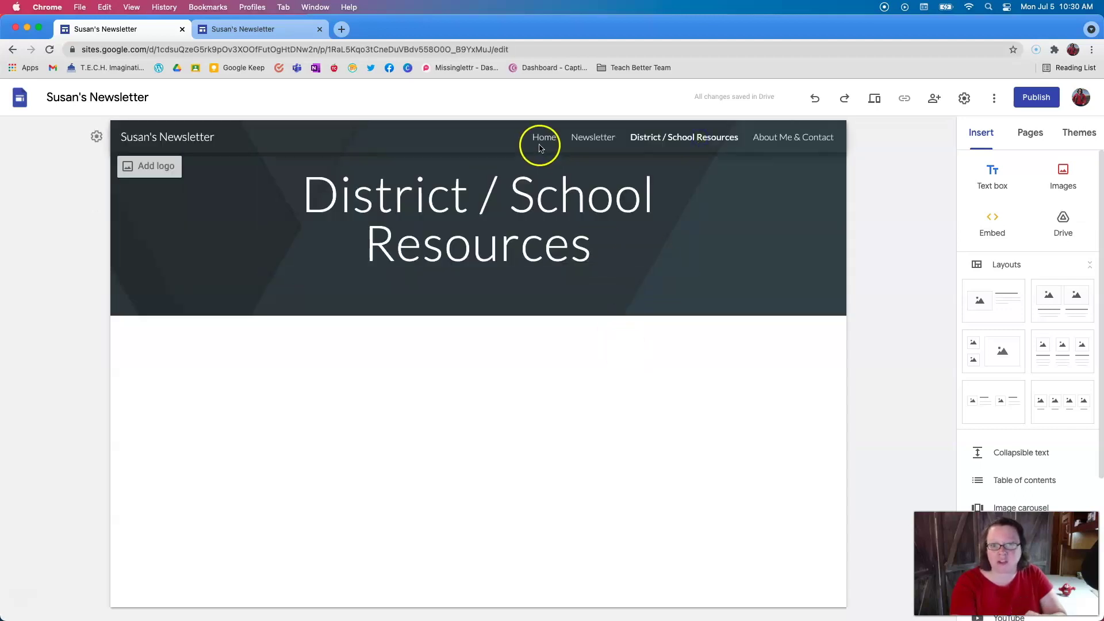
{"action": "left_click", "coordinate": [554, 144]}
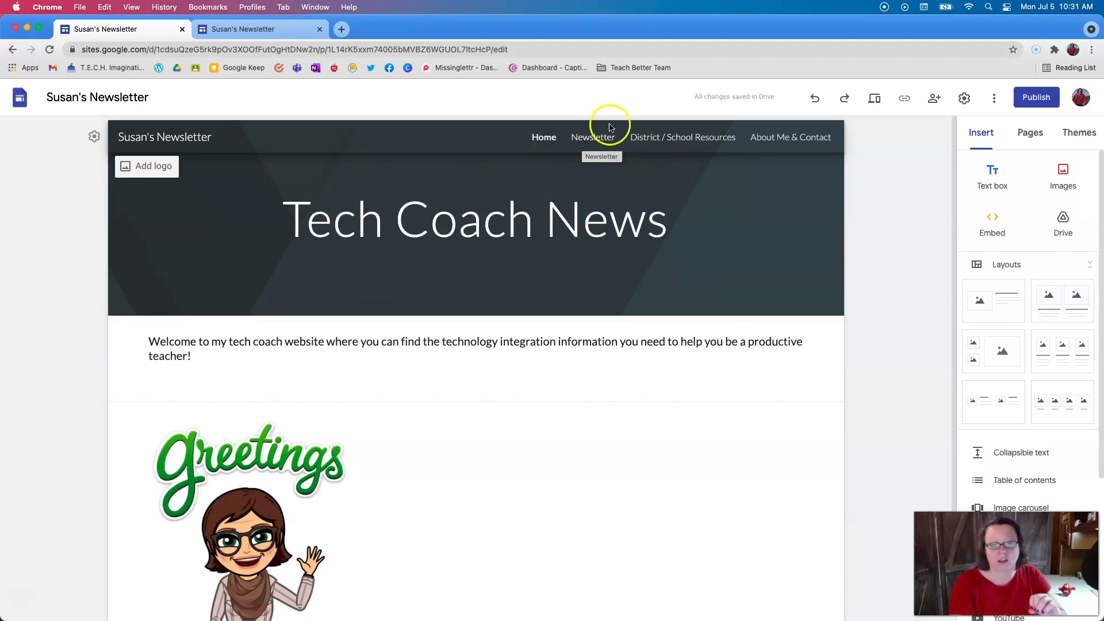
{"action": "left_click", "coordinate": [1041, 136]}
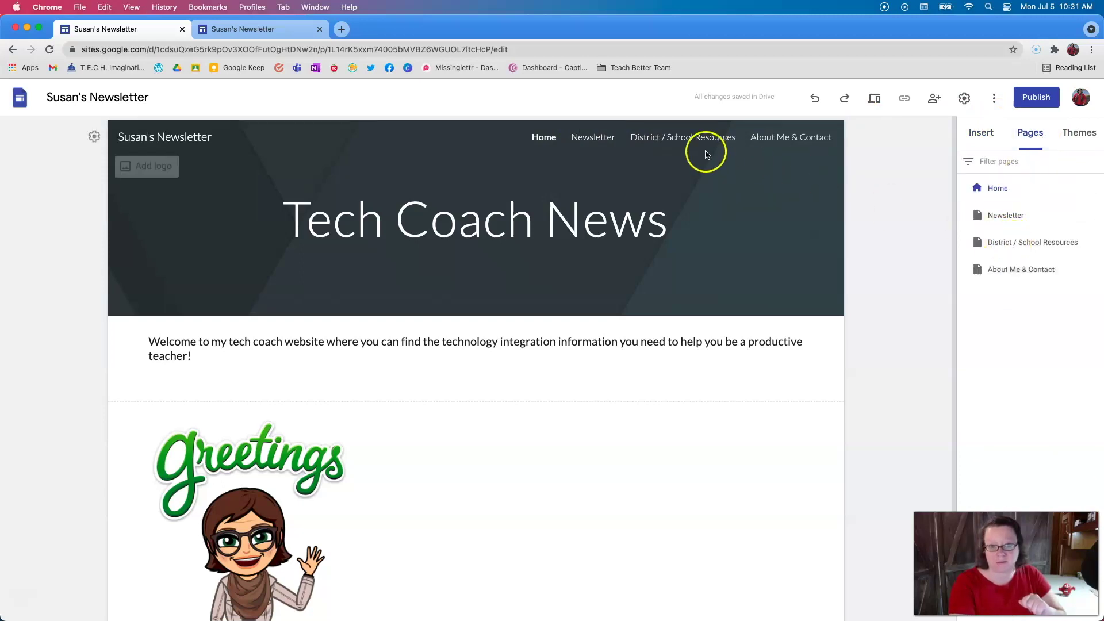
- Examine the Newsletter page's Weekly Tech Tips, What's Up? and Let's Celebrate! sections and the text placeholders beneath them
{"action": "left_click", "coordinate": [594, 137]}
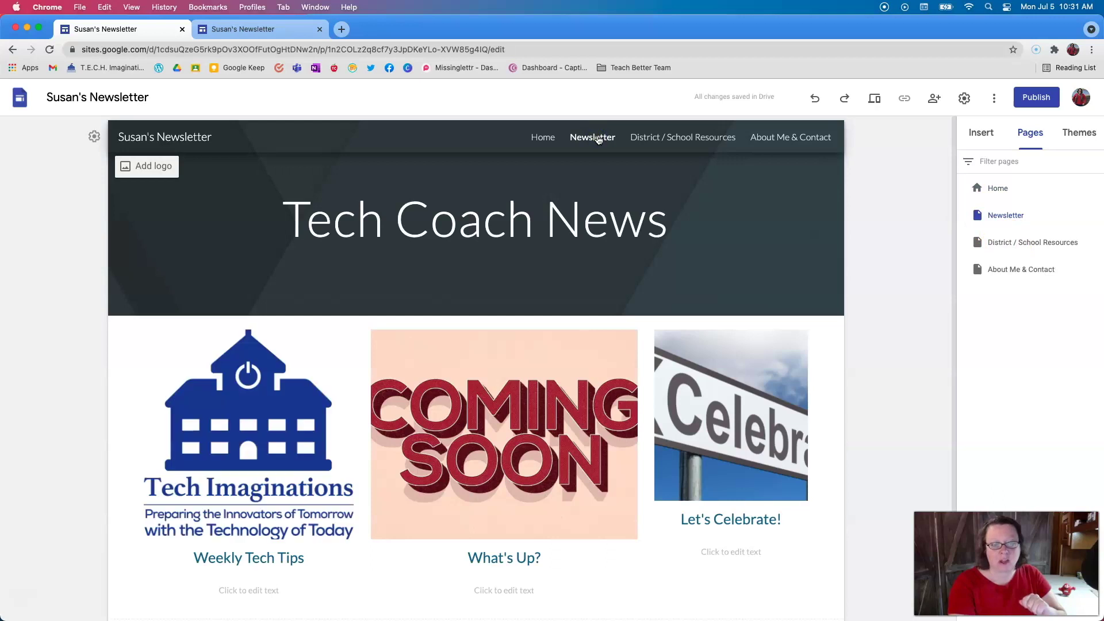
{"action": "left_click", "coordinate": [748, 396]}
{"action": "scroll", "coordinate": [747, 400], "scroll_direction": "down", "scroll_amount": 1}
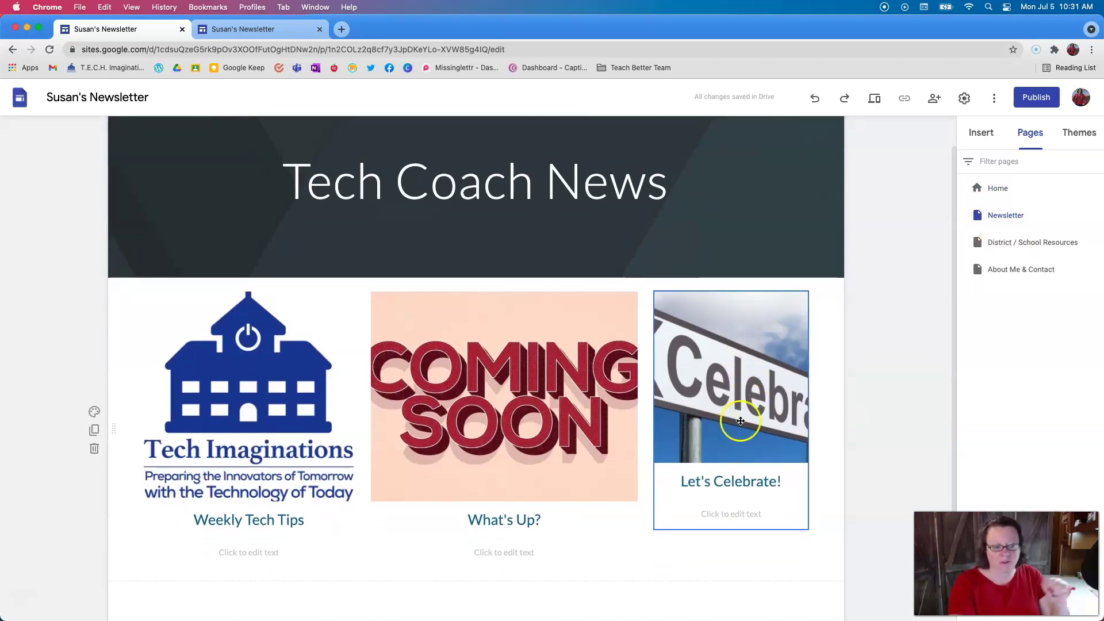
{"action": "scroll", "coordinate": [741, 420], "scroll_direction": "down", "scroll_amount": 3}
{"action": "left_click", "coordinate": [418, 451]}
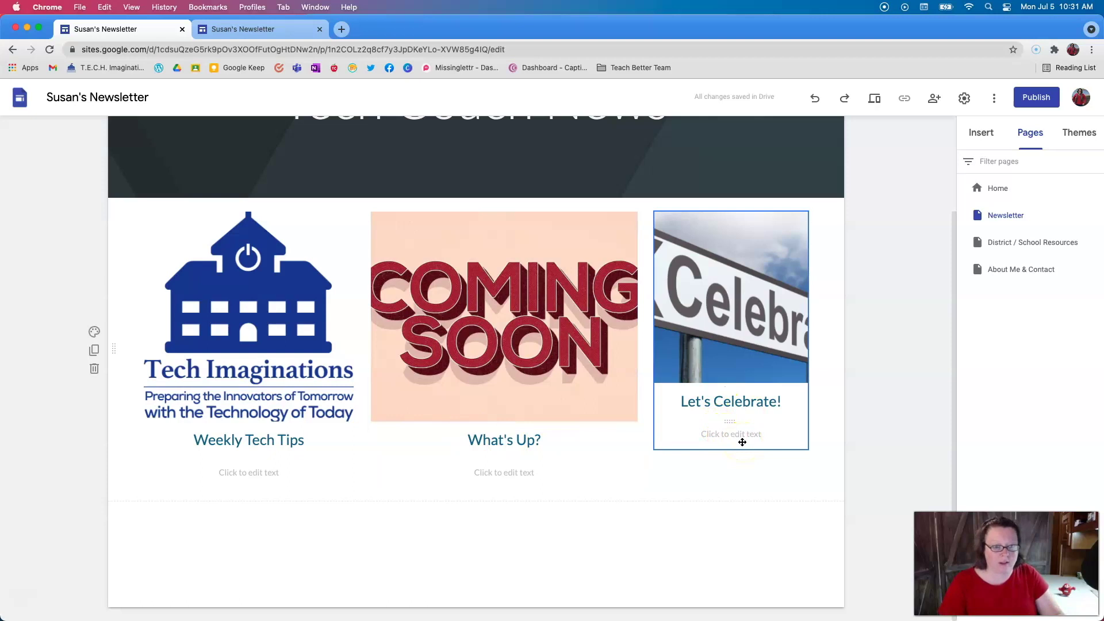
{"action": "left_click", "coordinate": [261, 470]}
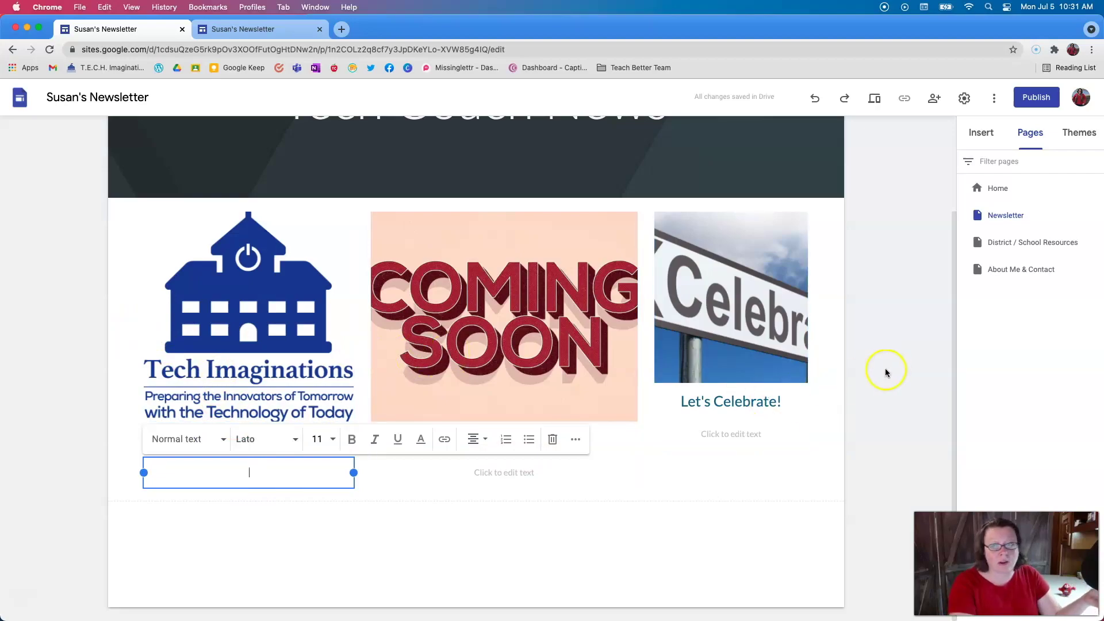
{"action": "left_click", "coordinate": [902, 382]}
{"action": "scroll", "coordinate": [902, 382], "scroll_direction": "up", "scroll_amount": 5}
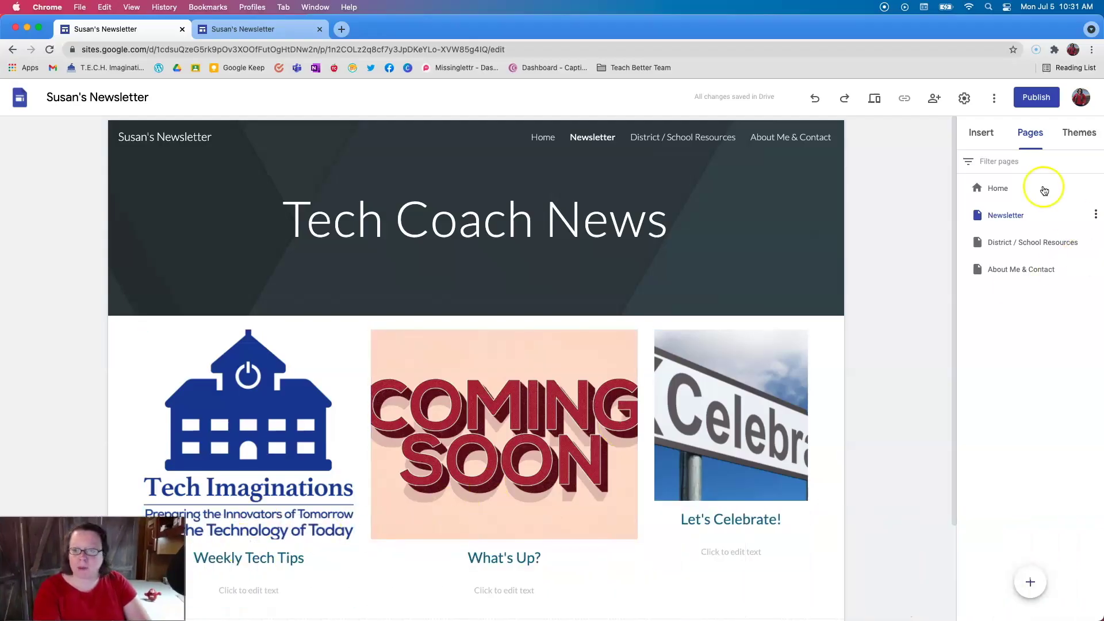
- Add a new page named Newsletter to the site
{"action": "mouse_move", "coordinate": [1031, 587]}
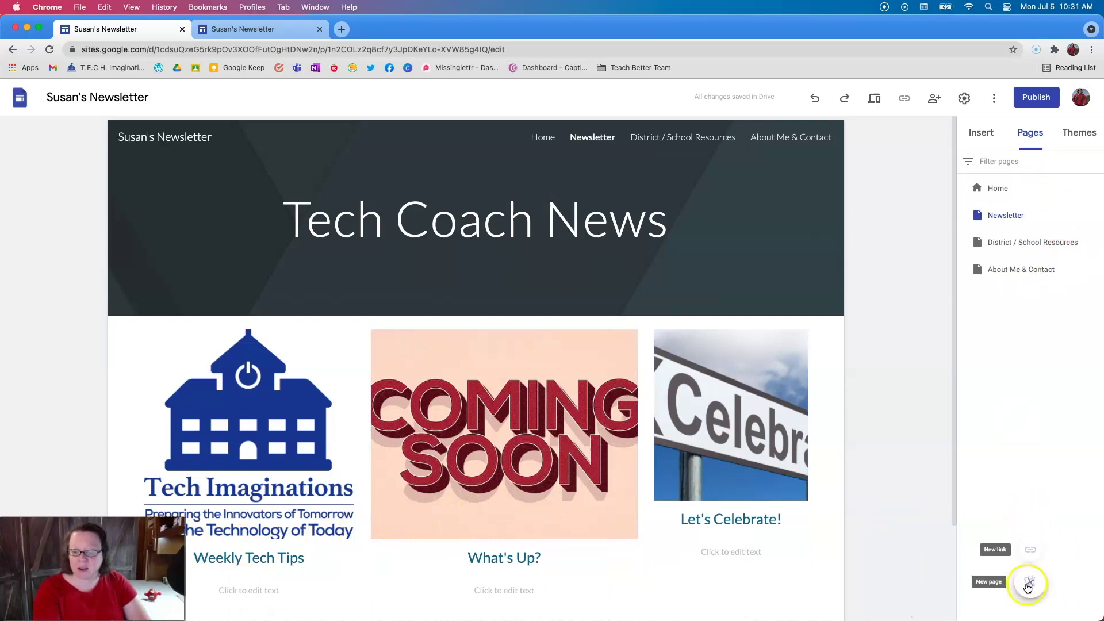
{"action": "left_click", "coordinate": [1031, 583]}
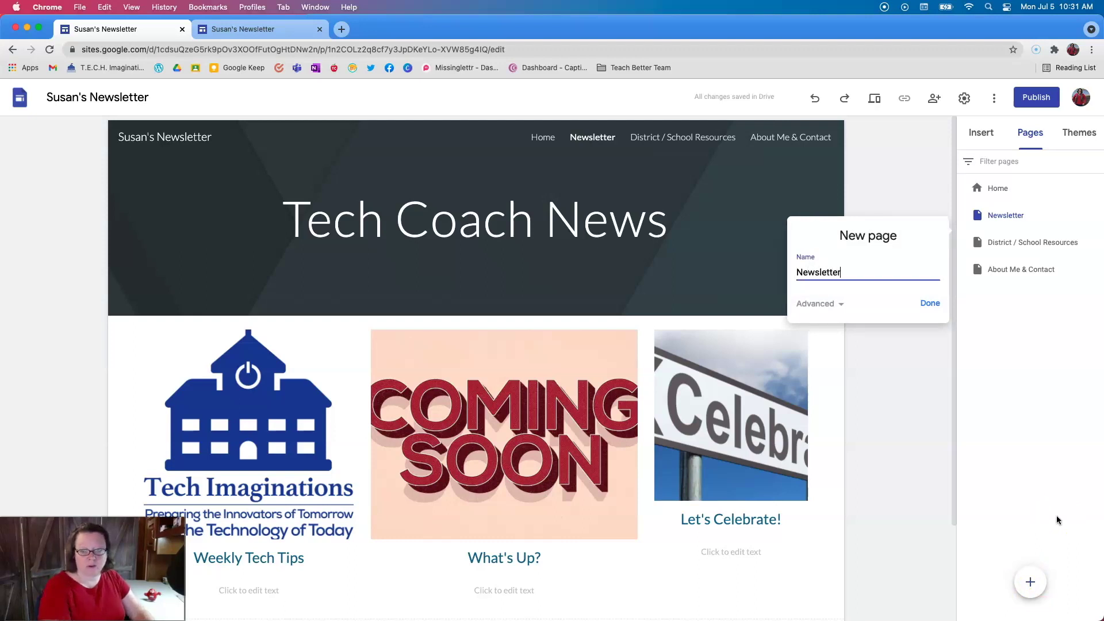
{"action": "left_click", "coordinate": [928, 302]}
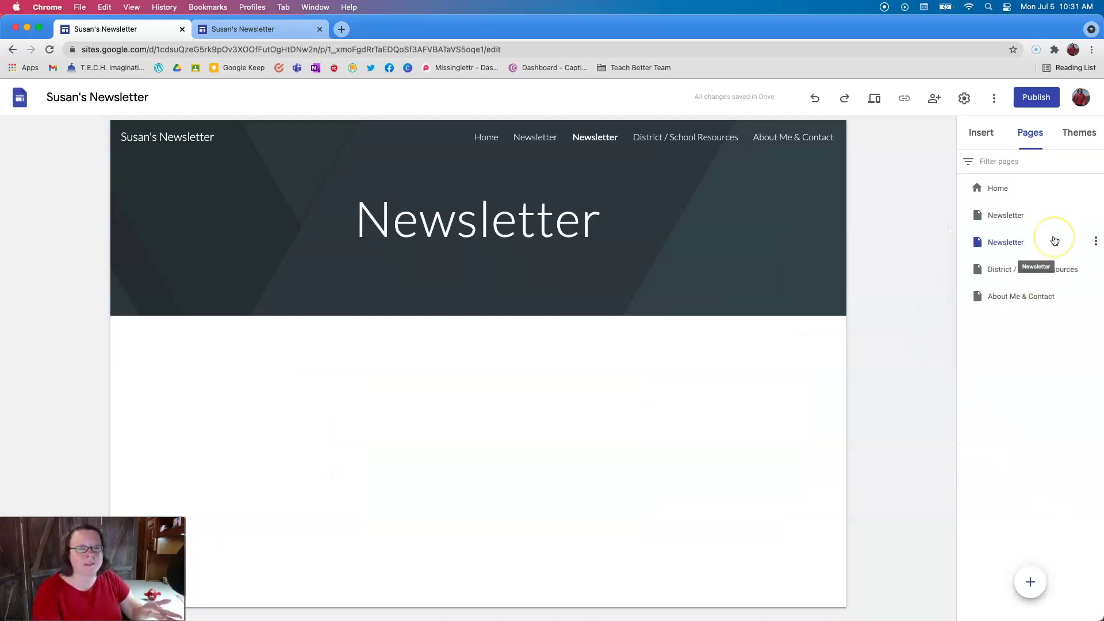
{"action": "left_click", "coordinate": [1007, 246]}
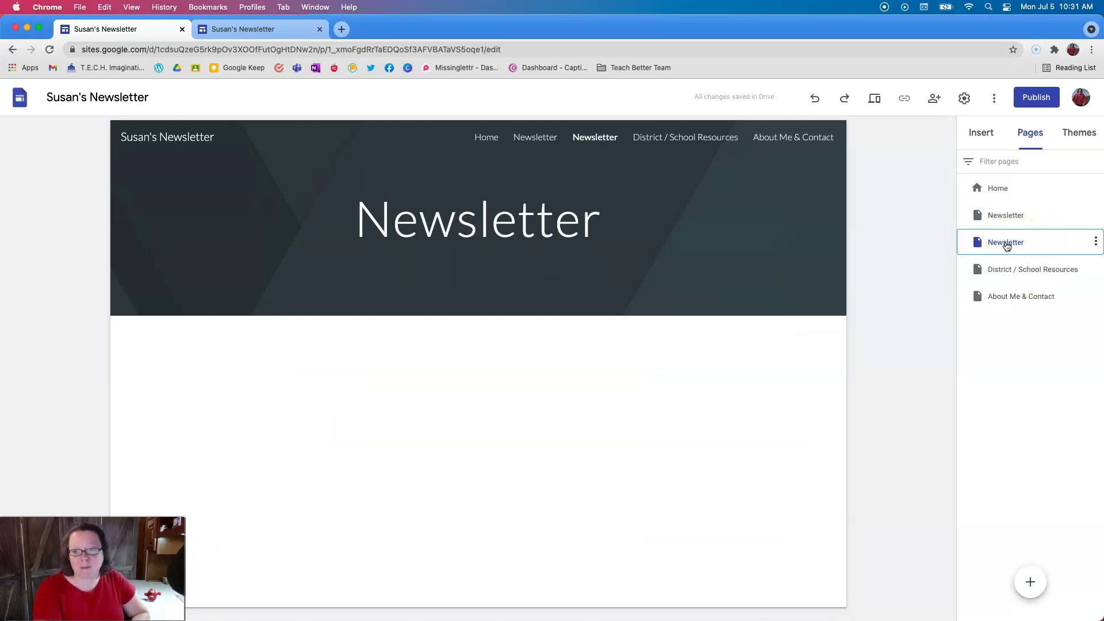
- Insert a two-column layout with image placeholders, headings and text below the header of the new Newsletter page
{"action": "left_click", "coordinate": [988, 134]}
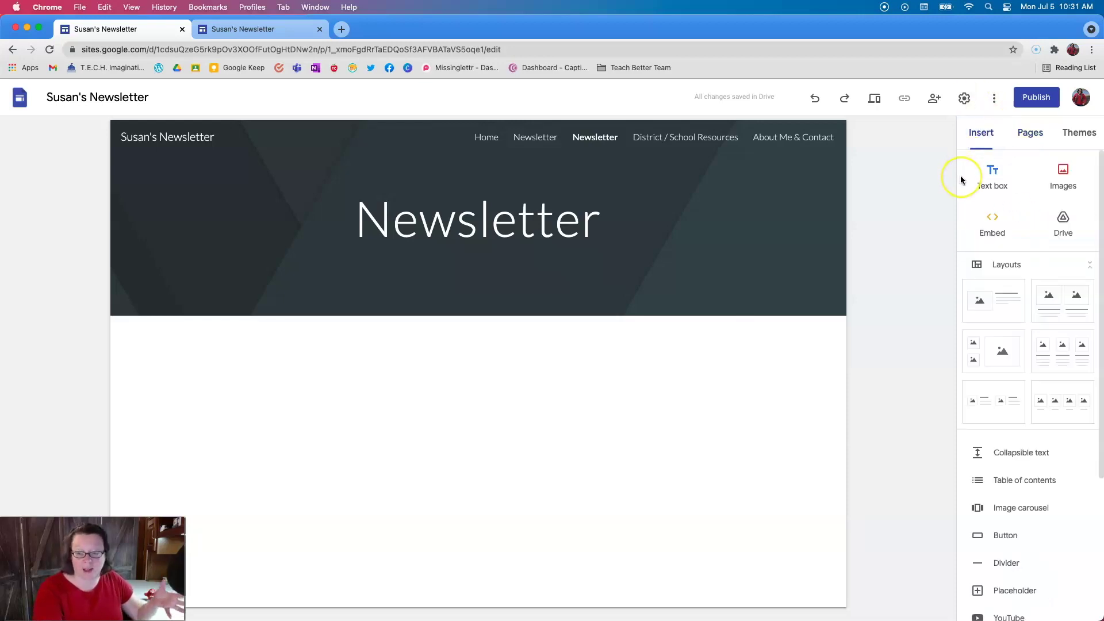
{"action": "left_click", "coordinate": [963, 174]}
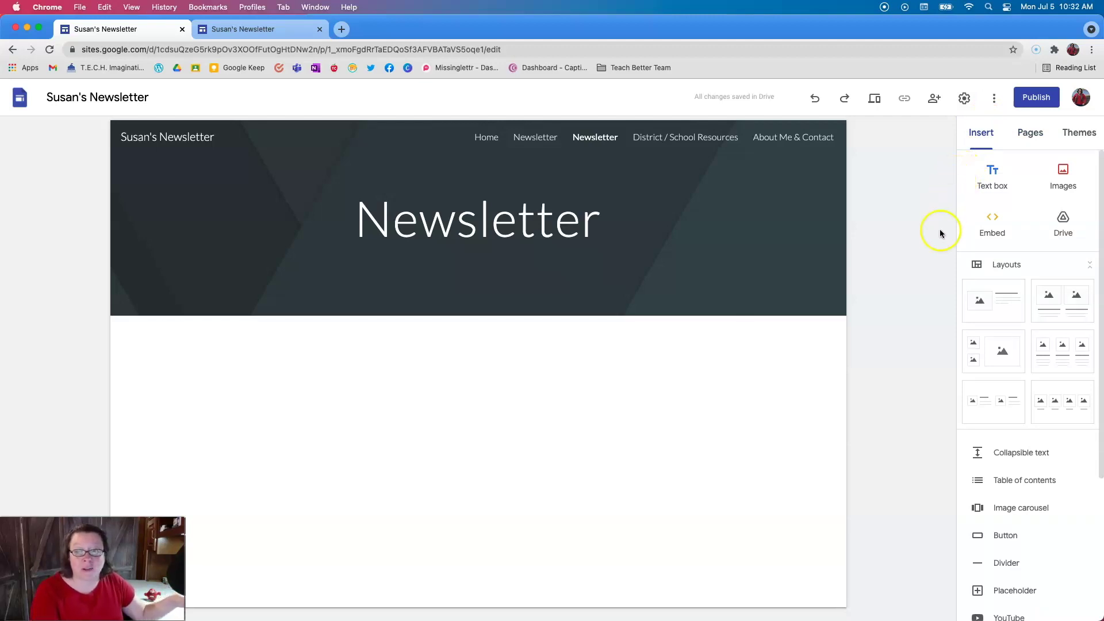
{"action": "scroll", "coordinate": [1056, 303], "scroll_direction": "down", "scroll_amount": 1}
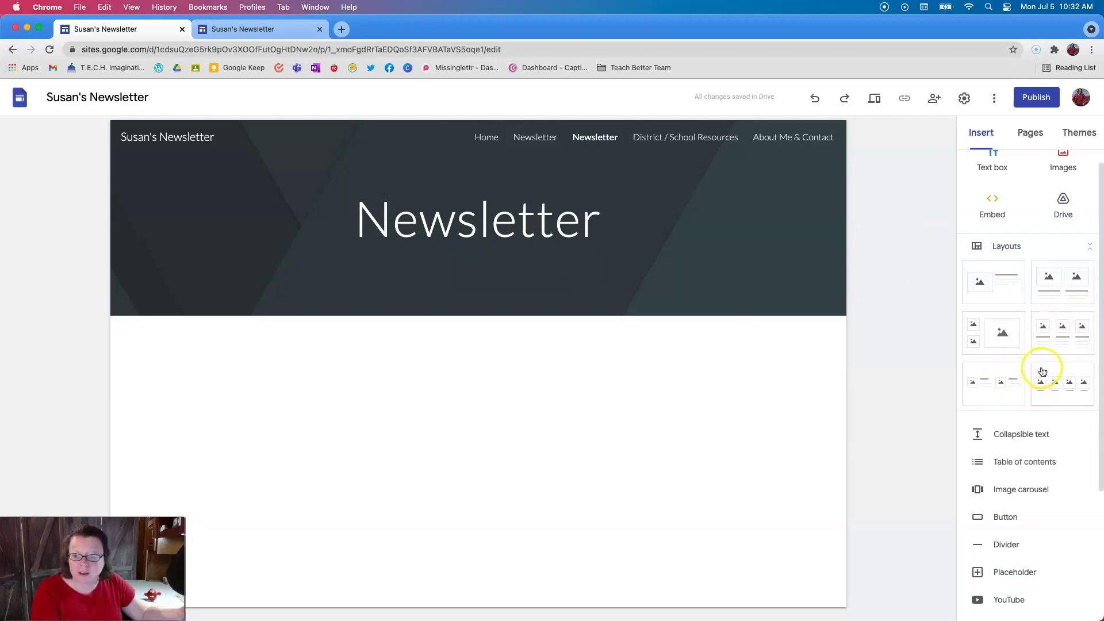
{"action": "left_click", "coordinate": [1060, 298]}
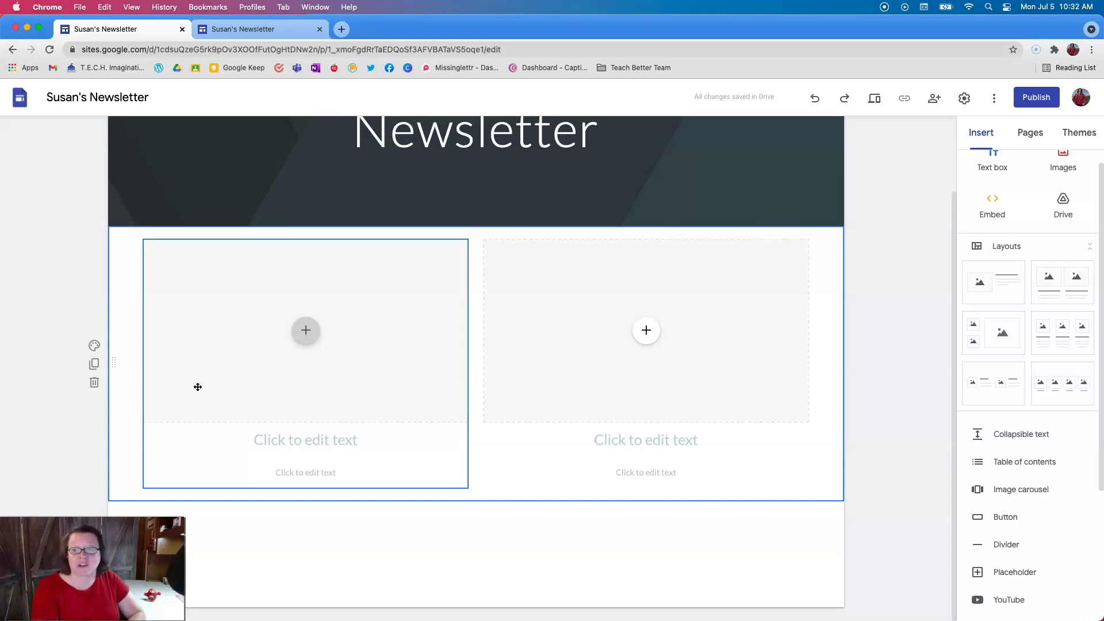
- Add a three-column image layout, another two-column layout and a four-column image layout below the first one
{"action": "left_click", "coordinate": [1068, 337]}
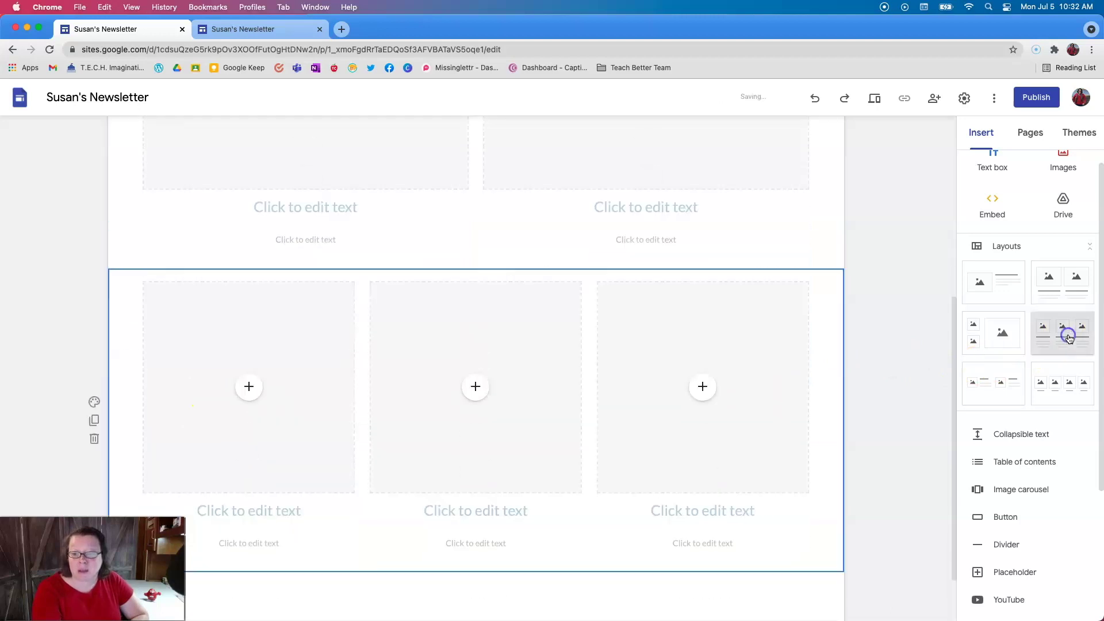
{"action": "left_click", "coordinate": [1059, 277]}
{"action": "left_click", "coordinate": [1077, 383]}
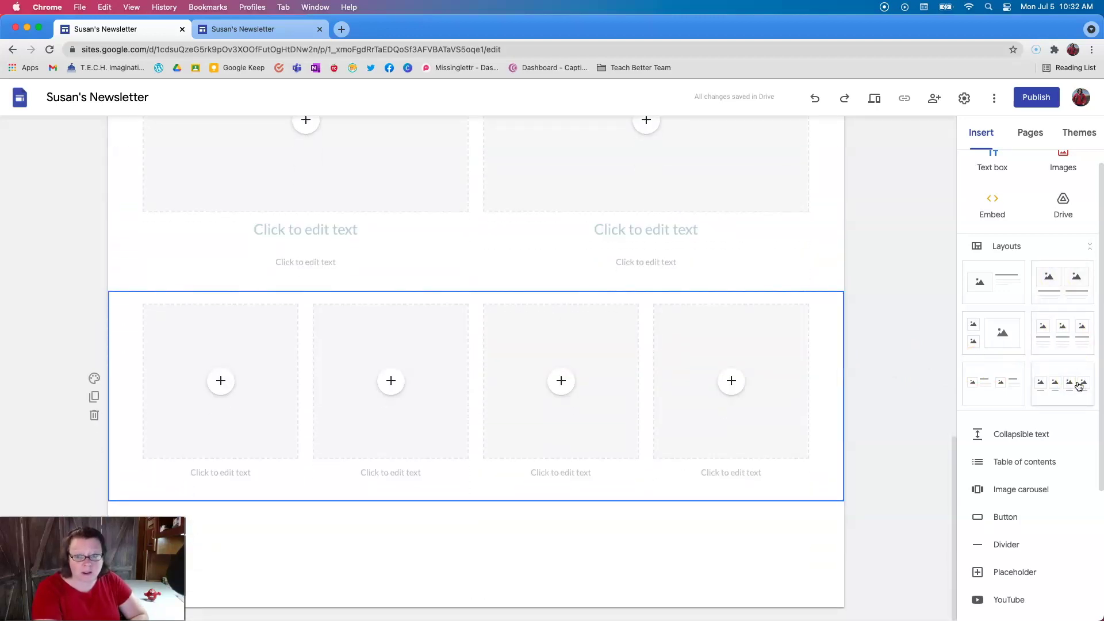
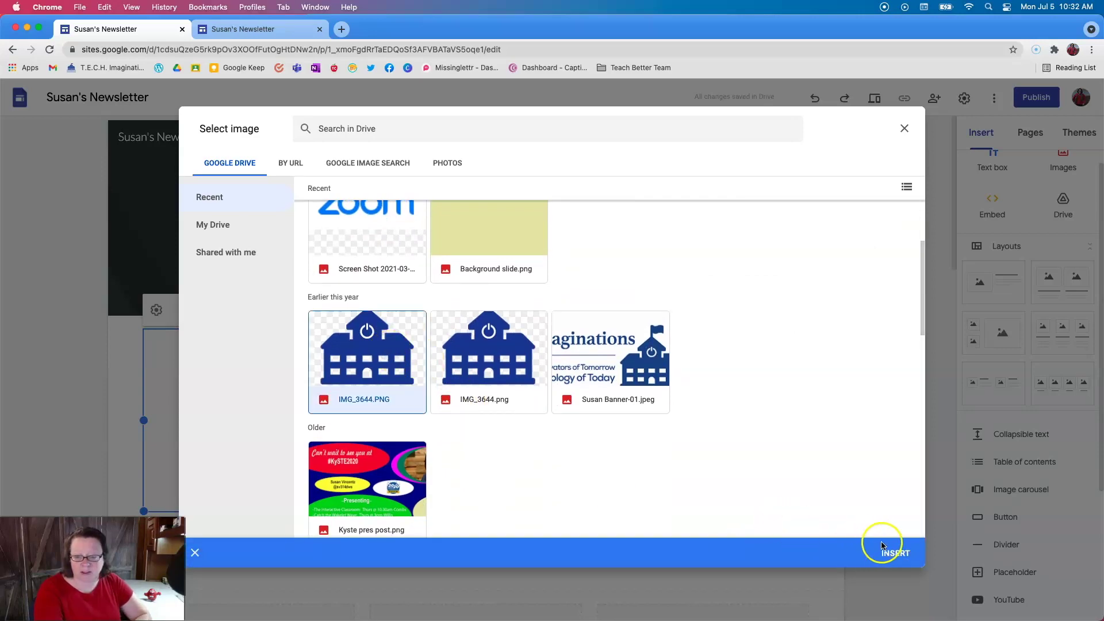
- Insert the image IMG_3644.PNG from Google Drive into the first placeholder of the top two-column layout and select its tile
{"action": "left_click", "coordinate": [903, 554]}
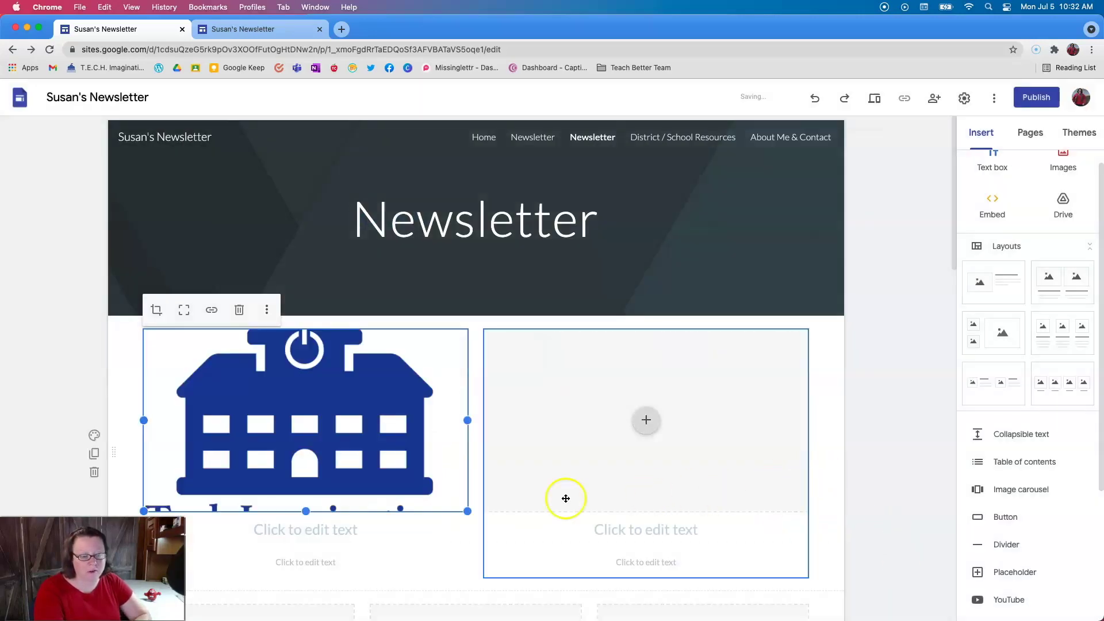
{"action": "left_click_drag", "start_coordinate": [363, 412], "coordinate": [234, 381]}
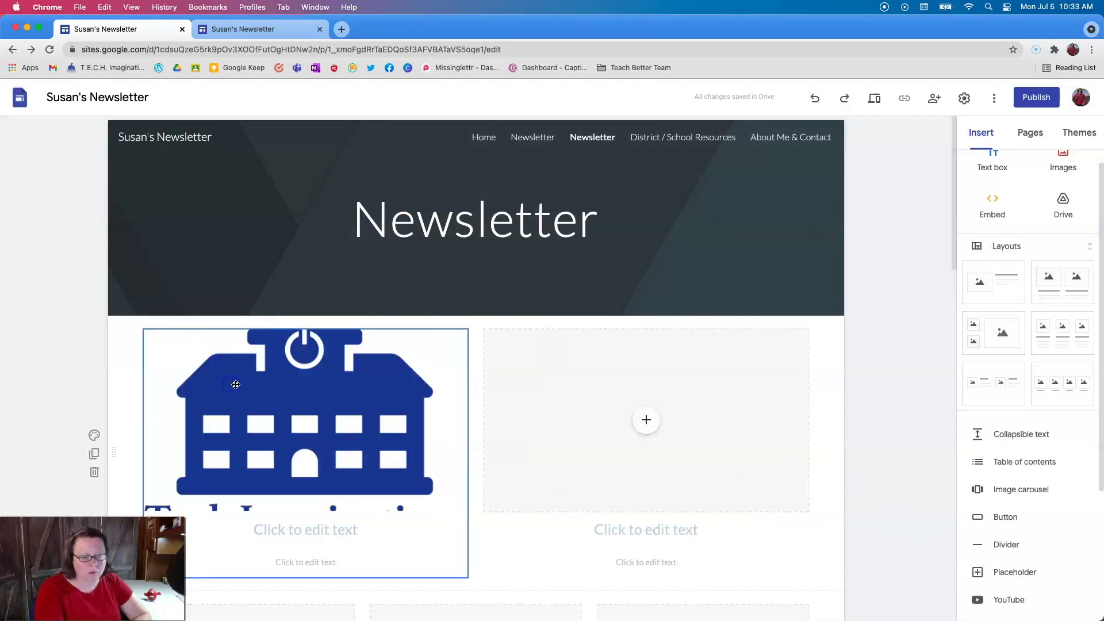
{"action": "left_click", "coordinate": [388, 459]}
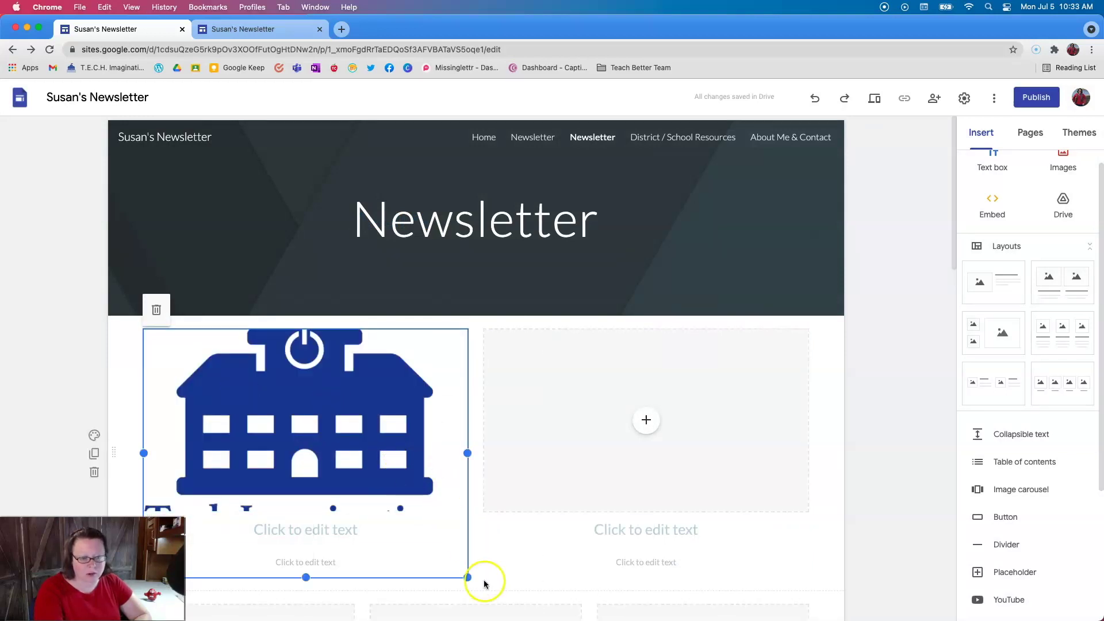
- Shrink the school image tile in the top two-column layout and give it the heading "Tech Tips, Trick, and Tools"
{"action": "left_click_drag", "start_coordinate": [464, 574], "coordinate": [411, 498]}
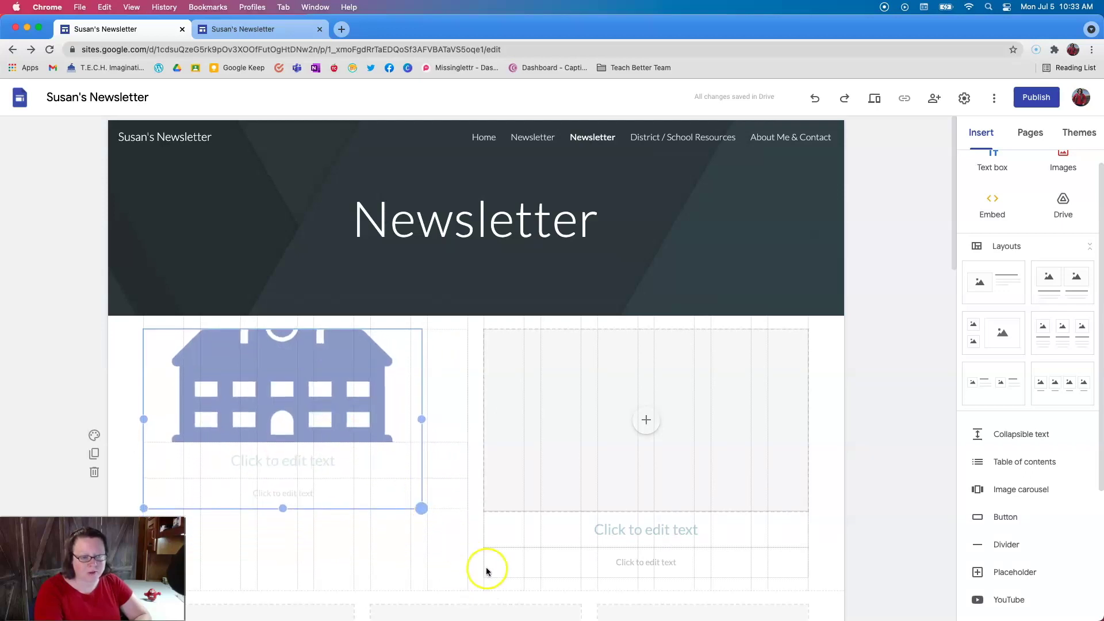
{"action": "left_click_drag", "start_coordinate": [311, 401], "coordinate": [303, 403]}
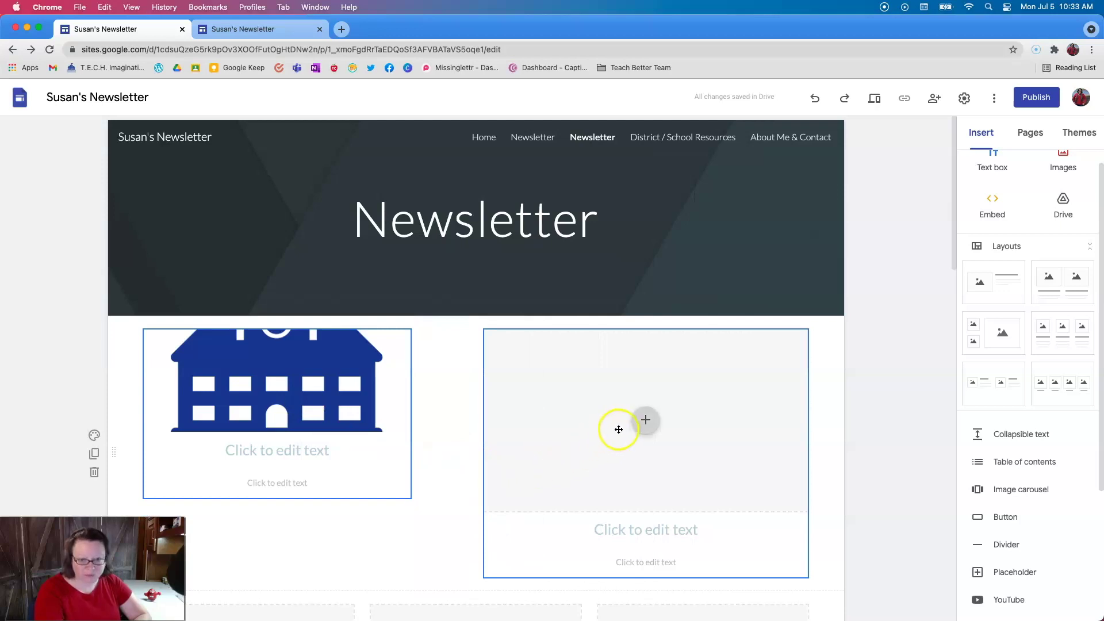
{"action": "left_click", "coordinate": [287, 454]}
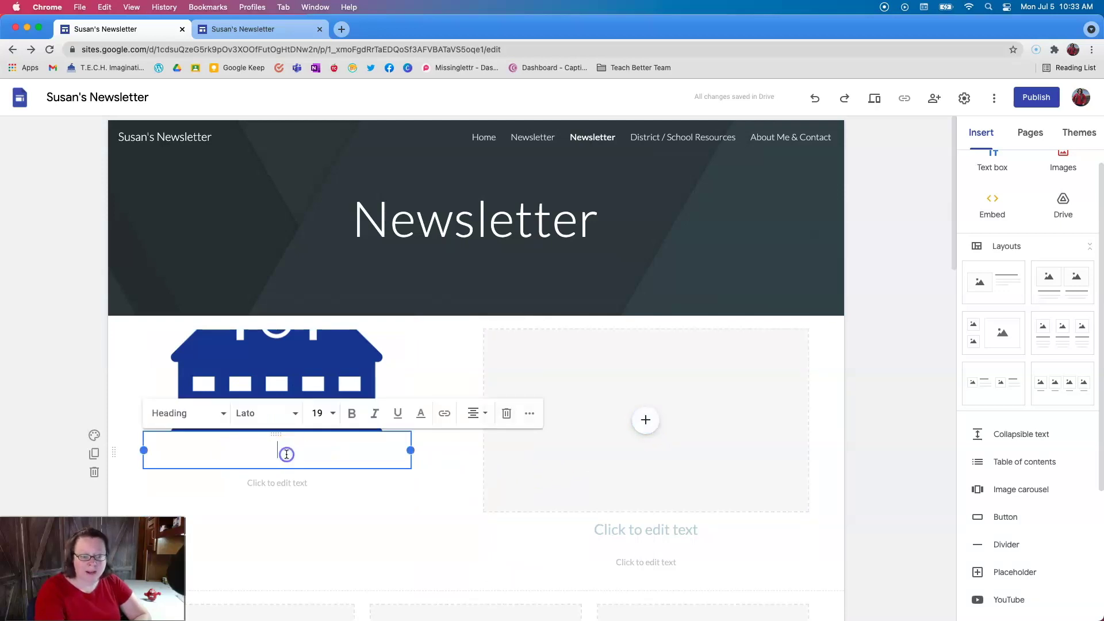
{"action": "type", "text": "Tech Tips"}
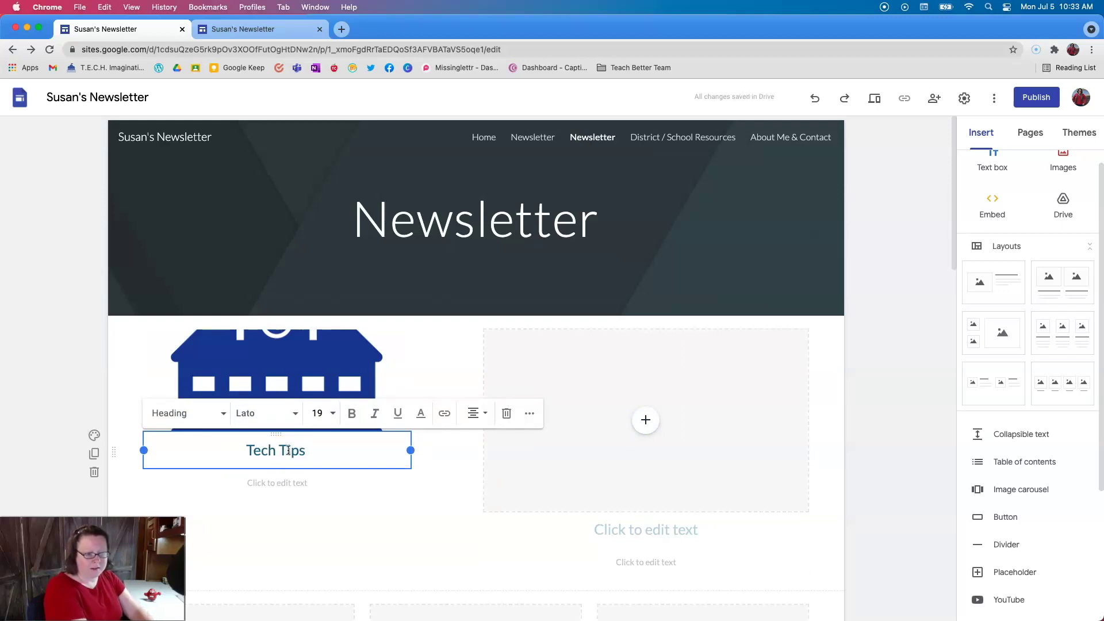
{"action": "key", "text": "BackSpace"}
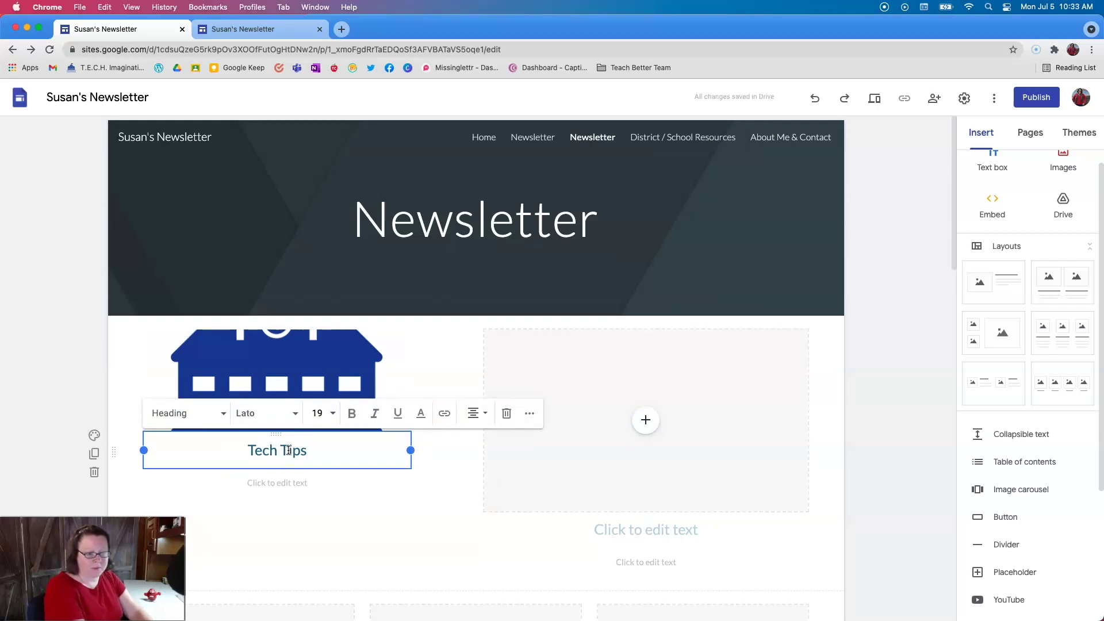
{"action": "type", "text": ", Trick"}
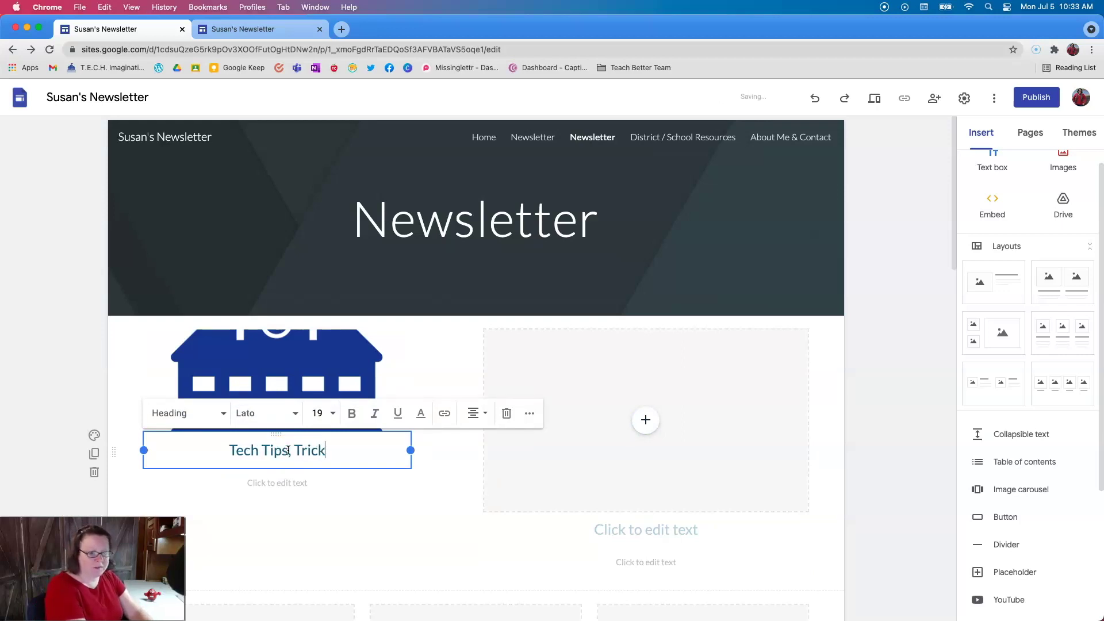
{"action": "type", "text": ", and Tools"}
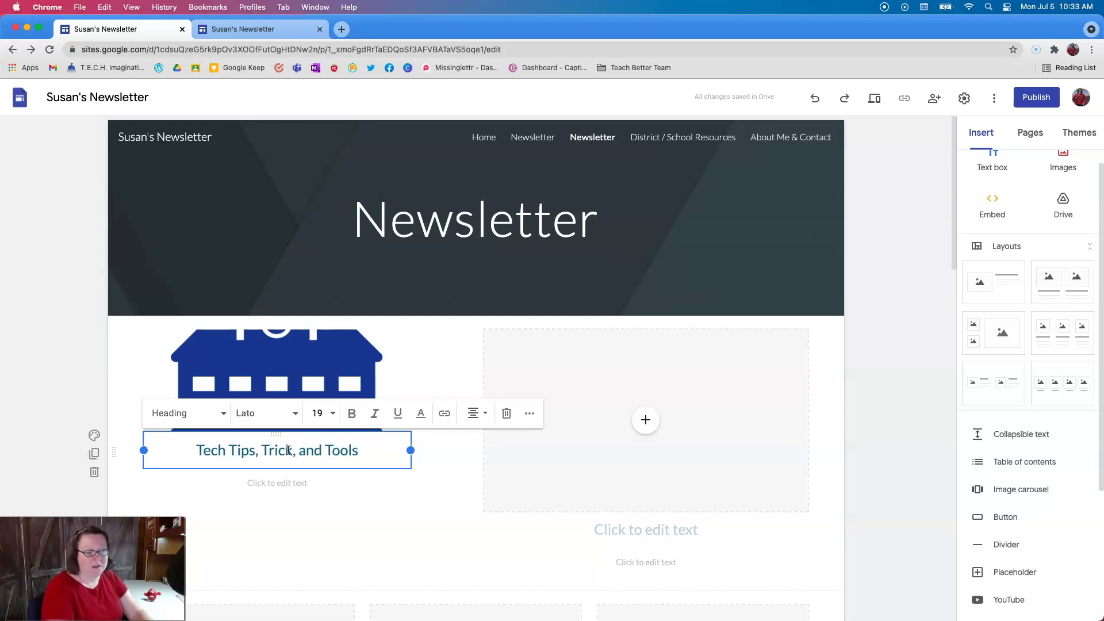
- Fill the second placeholder of the top layout with the orange sign-holder picture from a Google image search for "coming soon"
{"action": "left_click", "coordinate": [646, 420]}
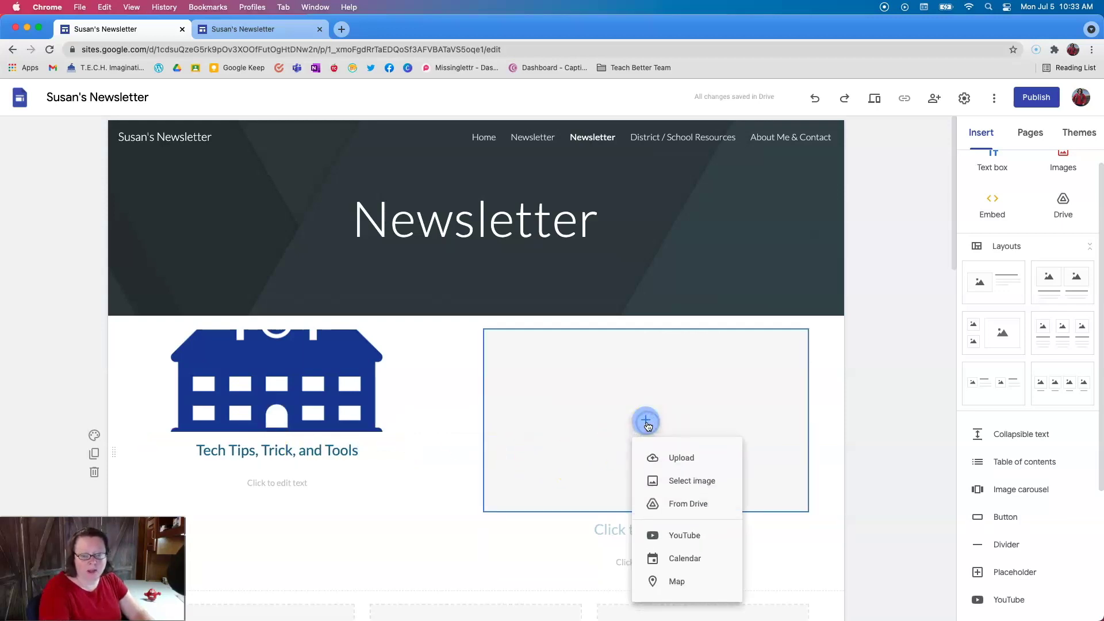
{"action": "left_click", "coordinate": [687, 481]}
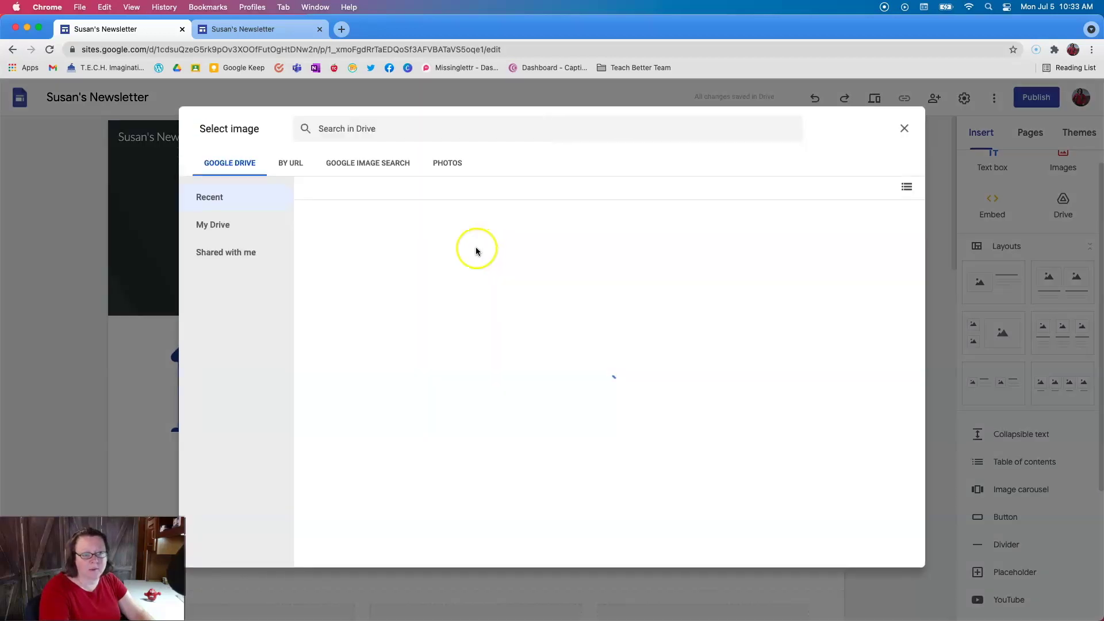
{"action": "left_click", "coordinate": [373, 163]}
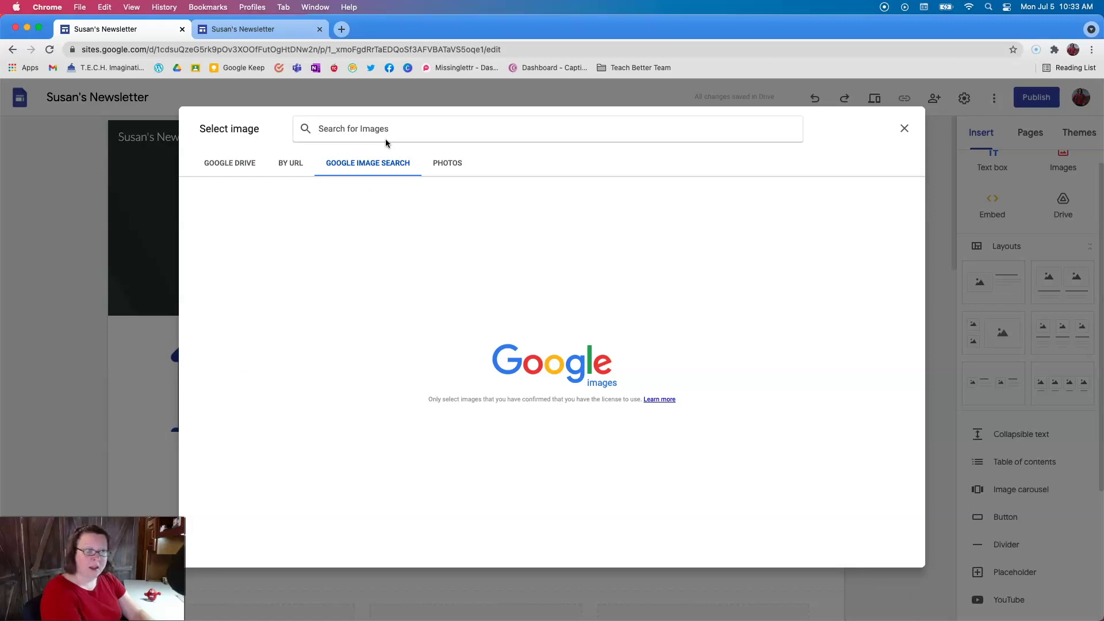
{"action": "type", "text": "coming soo"}
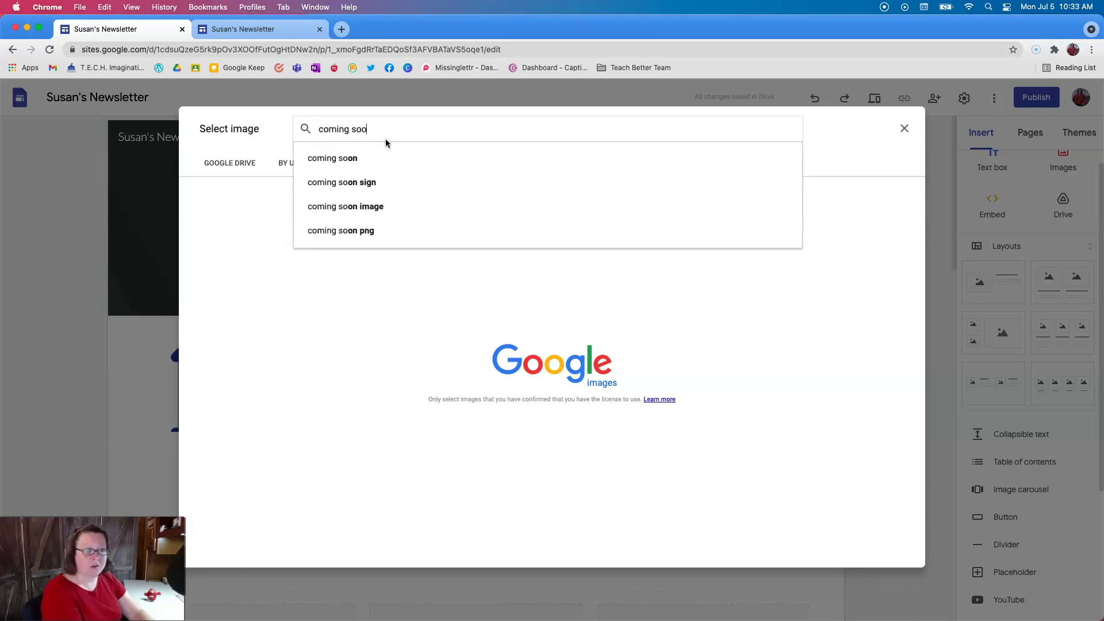
{"action": "type", "text": "n"}
{"action": "key", "text": "Return"}
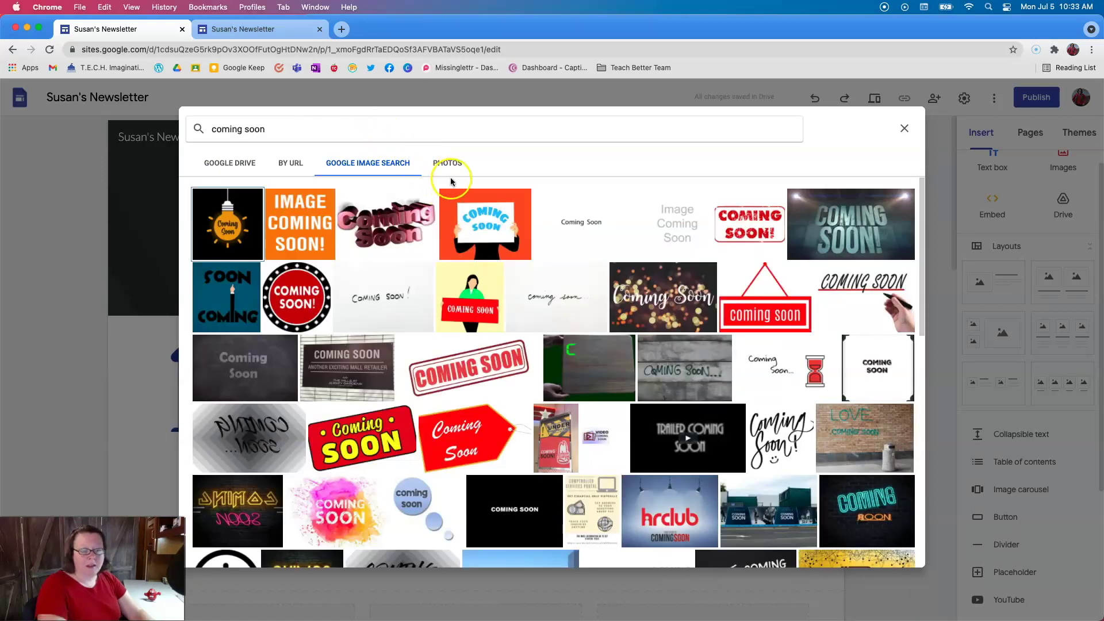
{"action": "left_click", "coordinate": [483, 228]}
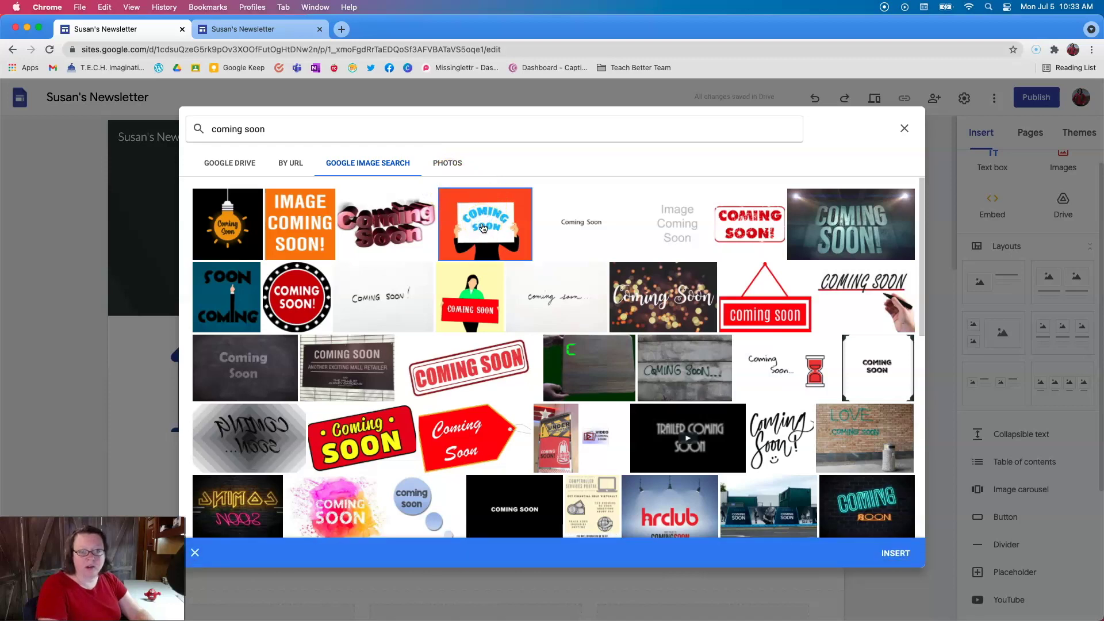
{"action": "left_click", "coordinate": [900, 554]}
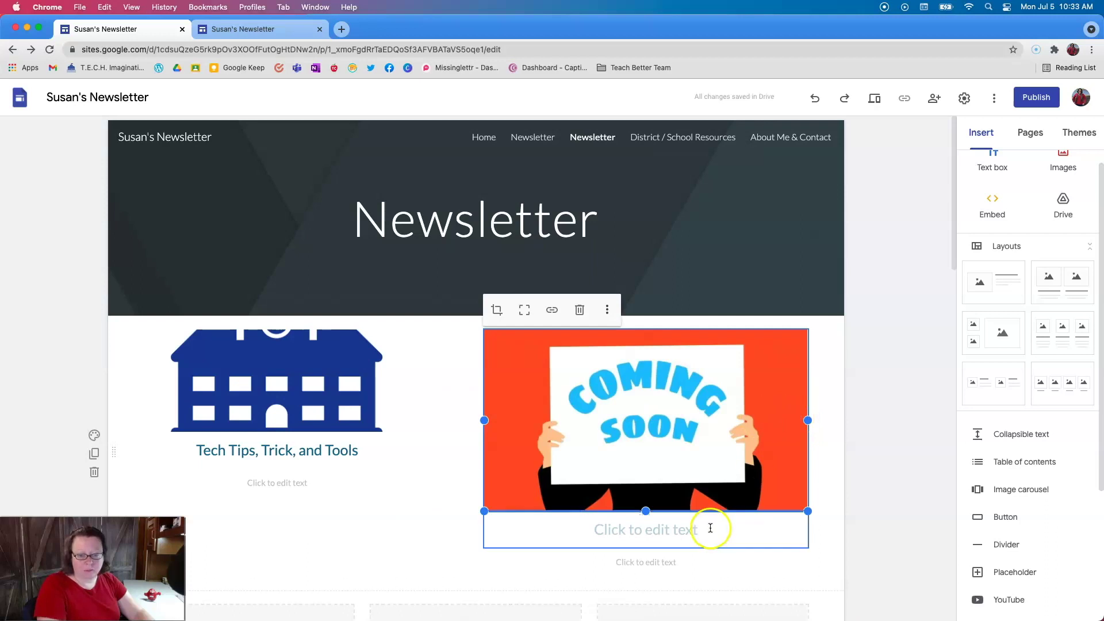
{"action": "scroll", "coordinate": [875, 512], "scroll_direction": "down", "scroll_amount": 1}
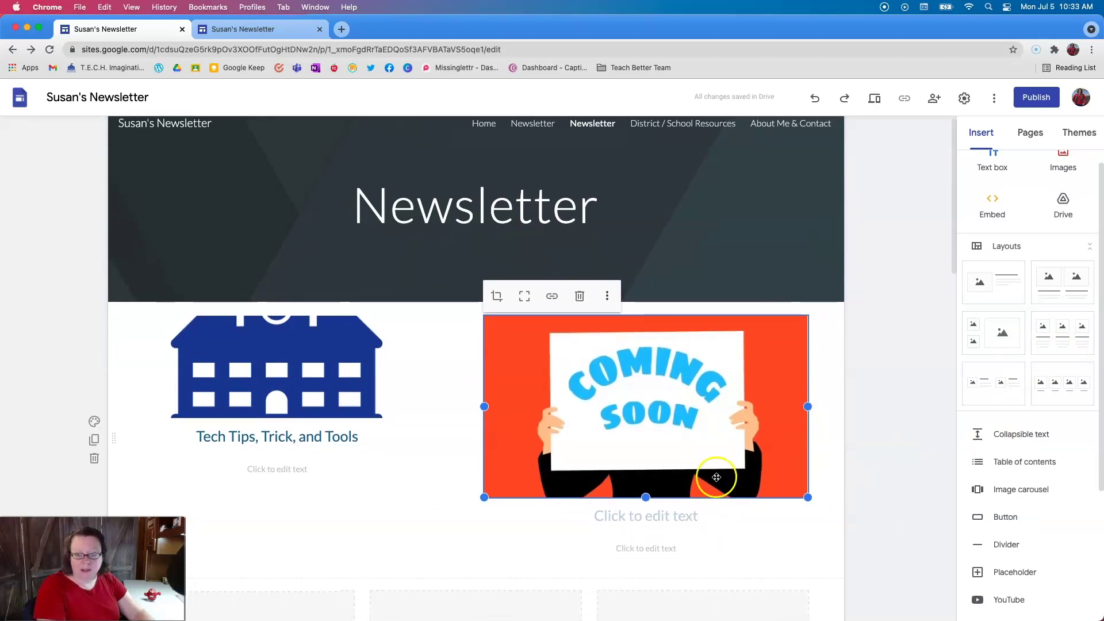
{"action": "scroll", "coordinate": [717, 477], "scroll_direction": "down", "scroll_amount": 5}
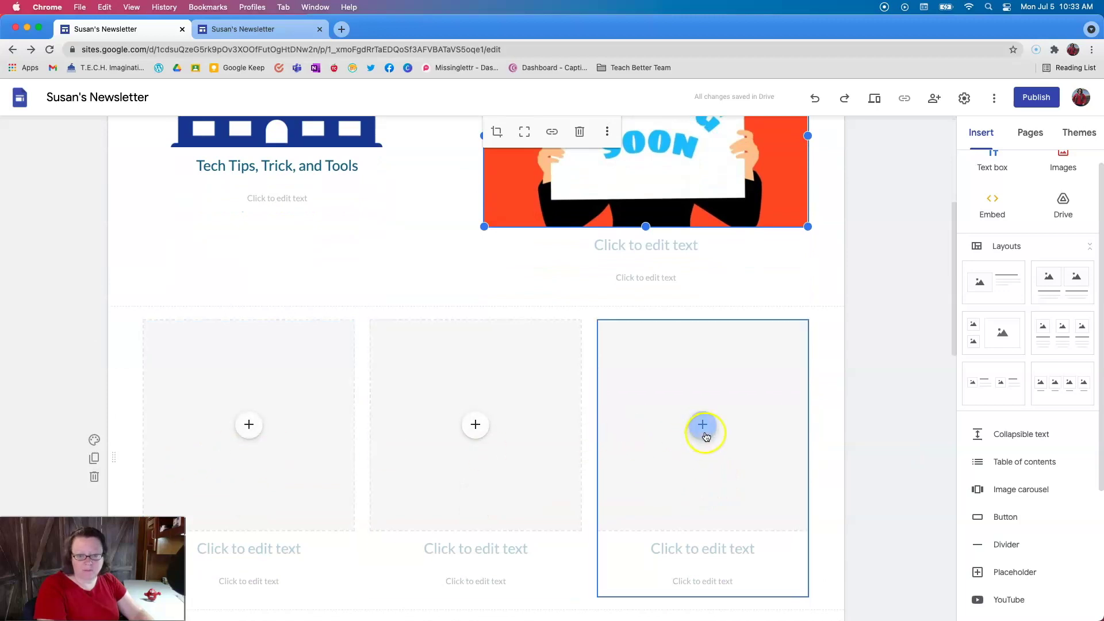
{"action": "left_click", "coordinate": [248, 427]}
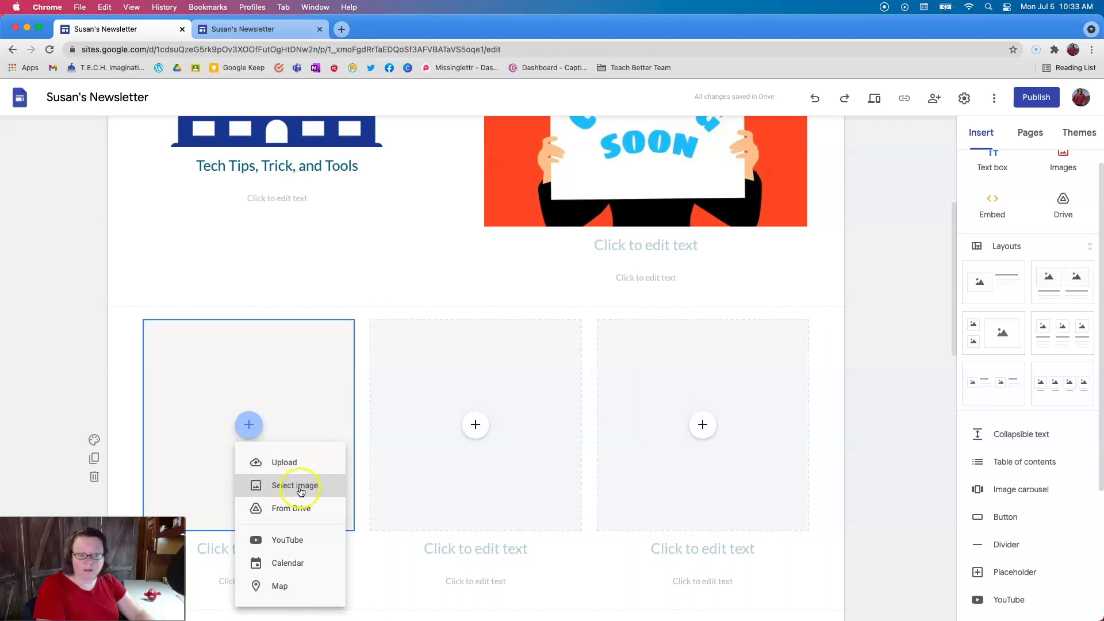
{"action": "scroll", "coordinate": [455, 299], "scroll_direction": "down", "scroll_amount": 1}
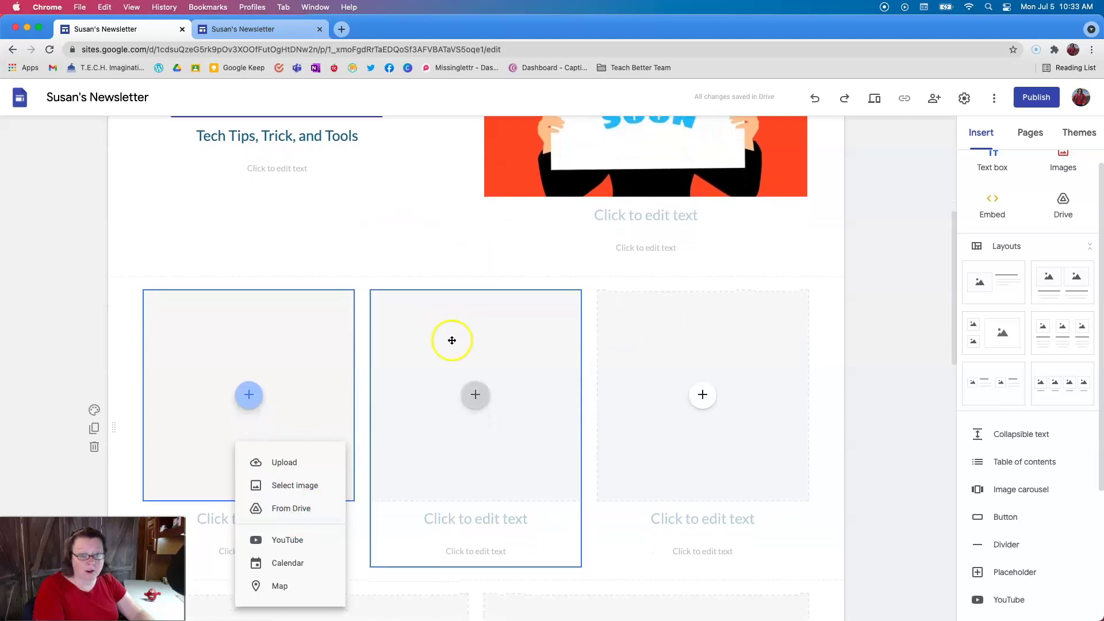
- Enter the heading "What's Up?" under the Coming Soon image
{"action": "left_click", "coordinate": [648, 204]}
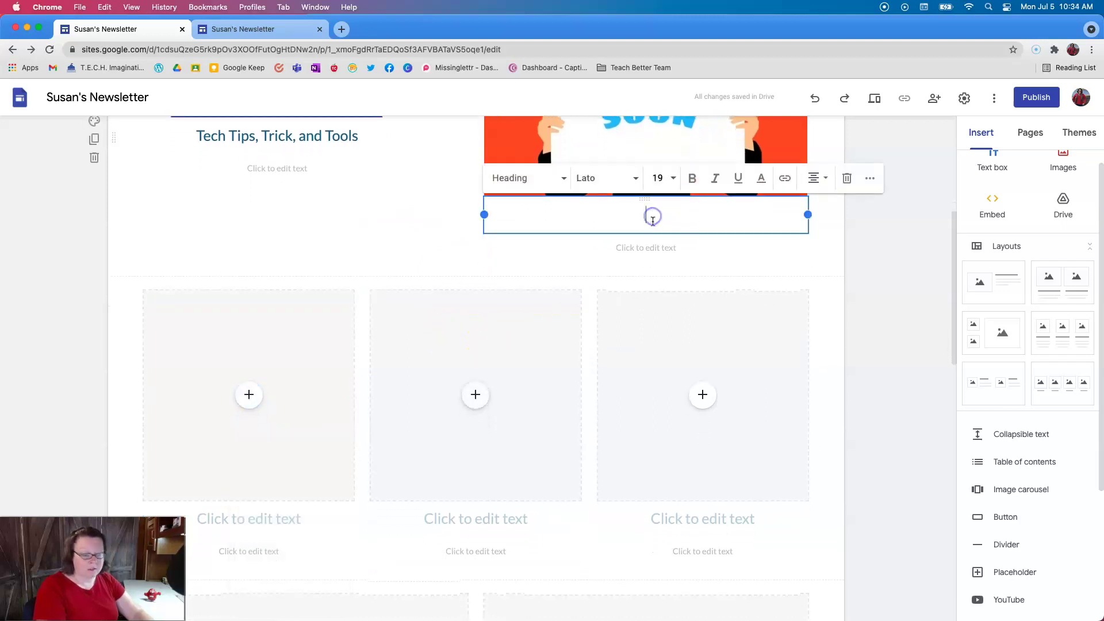
{"action": "type", "text": "What's Up?"}
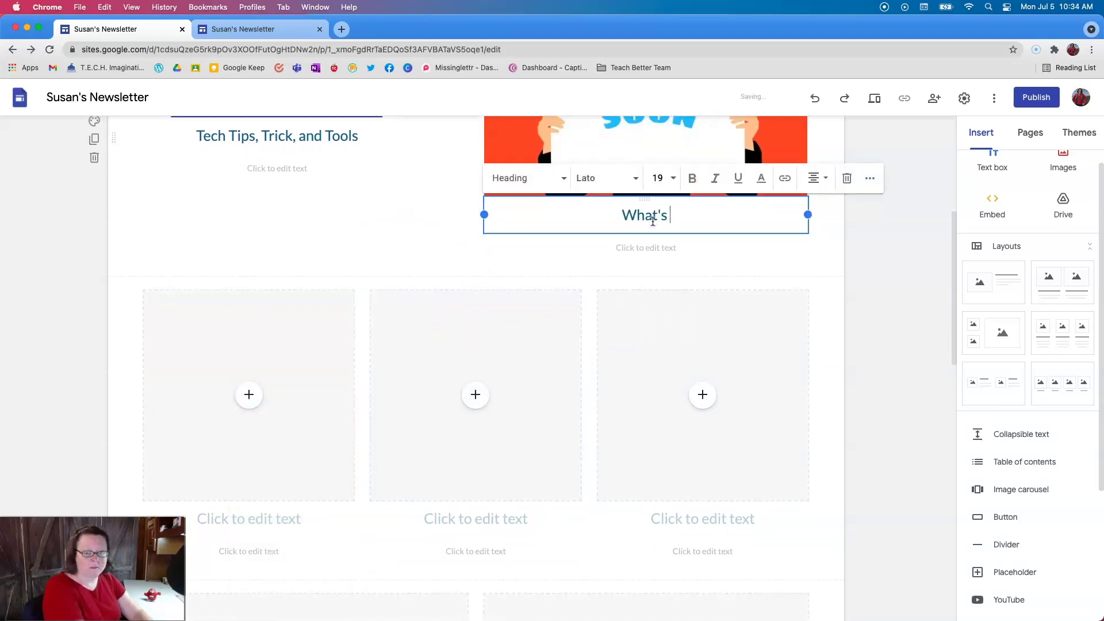
{"action": "left_click", "coordinate": [612, 230]}
- Left-align the body text under the Tech Tips heading and turn it into a bulleted list
{"action": "scroll", "coordinate": [406, 288], "scroll_direction": "up", "scroll_amount": 1}
{"action": "scroll", "coordinate": [408, 288], "scroll_direction": "down", "scroll_amount": 1}
{"action": "scroll", "coordinate": [321, 305], "scroll_direction": "up", "scroll_amount": 3}
{"action": "left_click", "coordinate": [295, 276]}
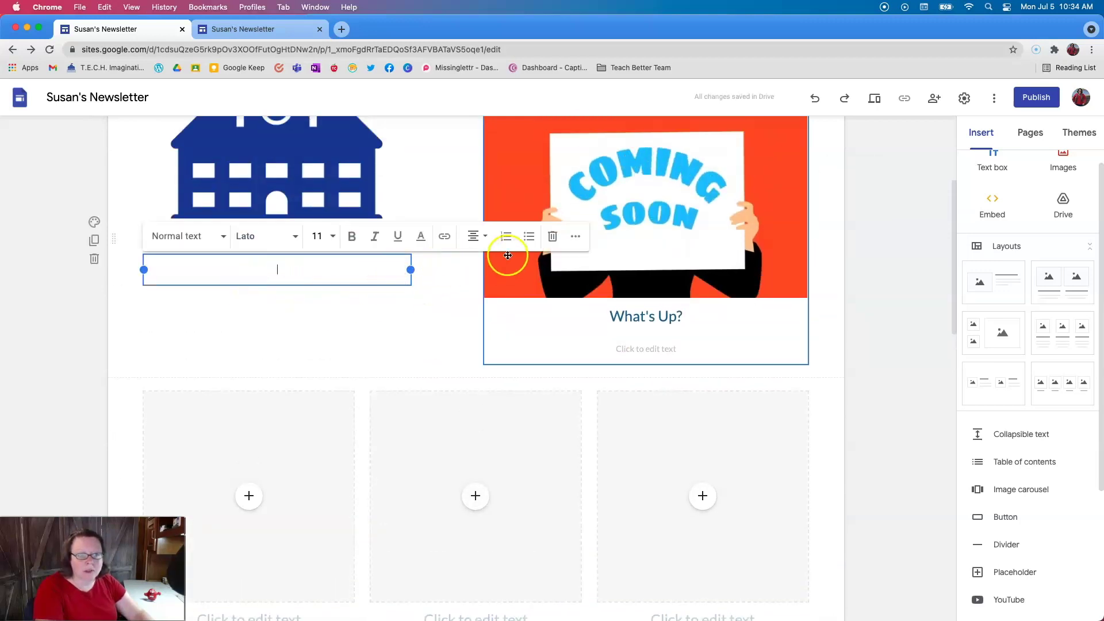
{"action": "left_click", "coordinate": [486, 238]}
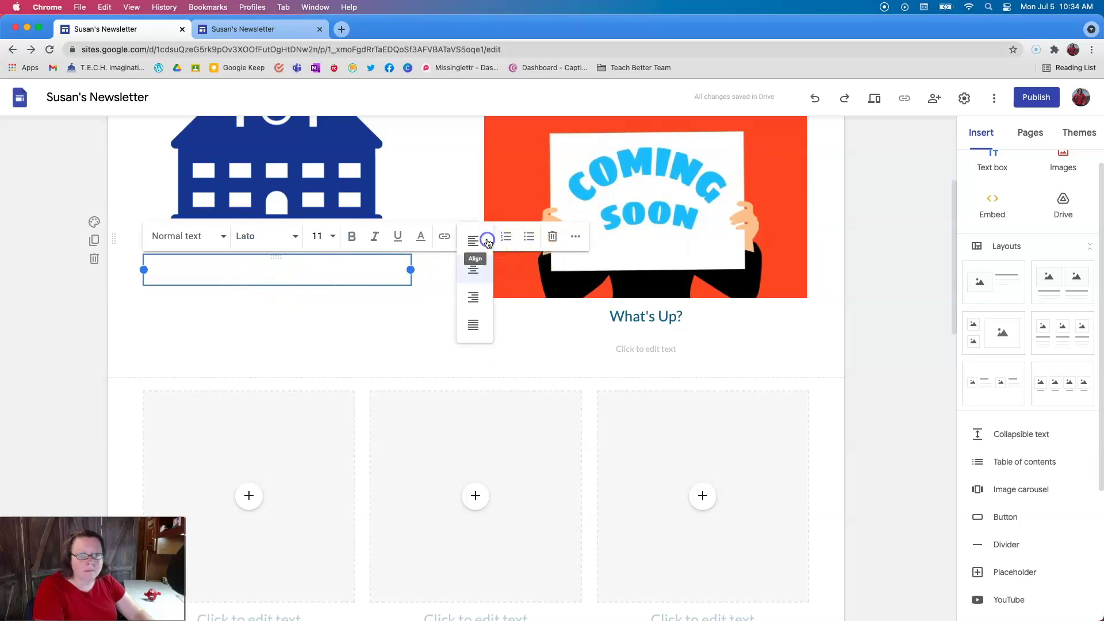
{"action": "left_click", "coordinate": [469, 246]}
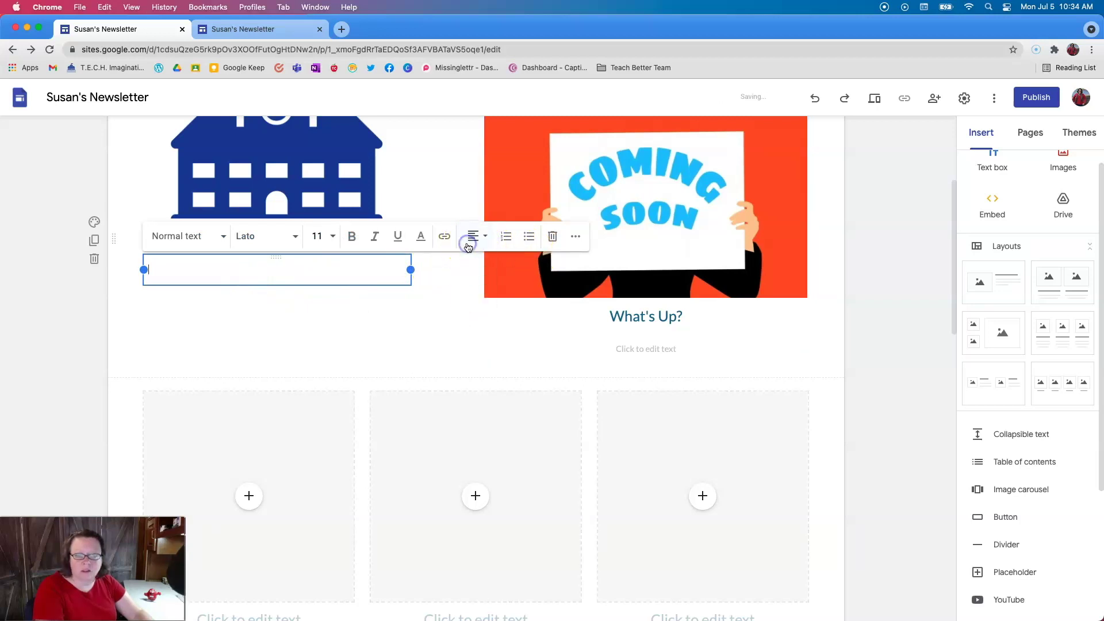
{"action": "left_click", "coordinate": [529, 236]}
{"action": "left_click", "coordinate": [460, 297]}
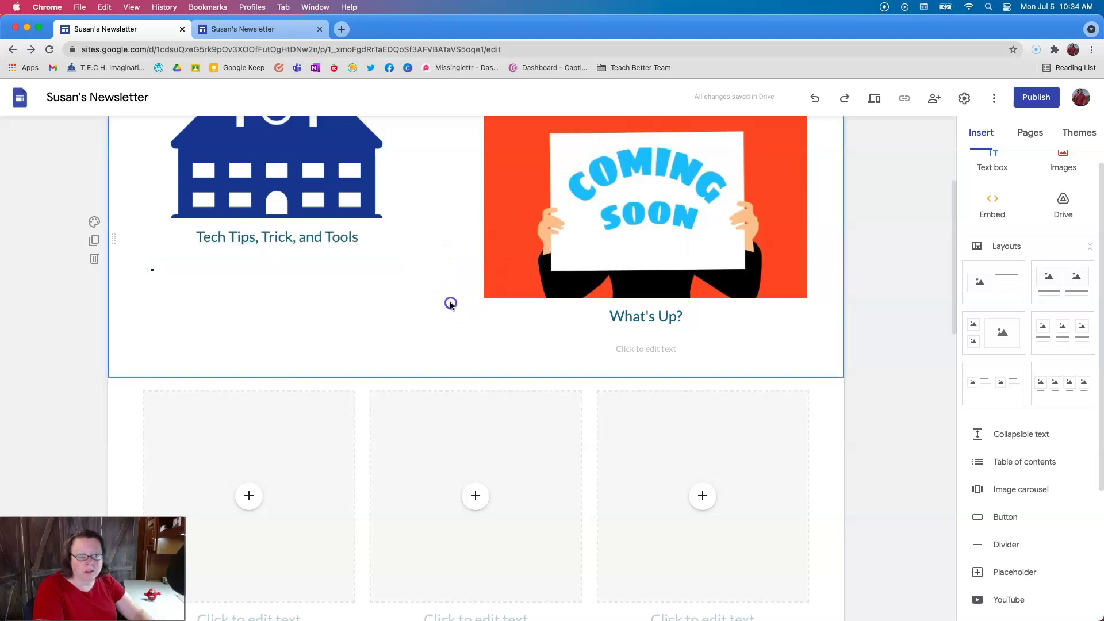
- Enter the bullet "This week's tech tip is...." under the Tech Tips heading and start an indented sub-bullet below it
{"action": "left_click", "coordinate": [209, 268]}
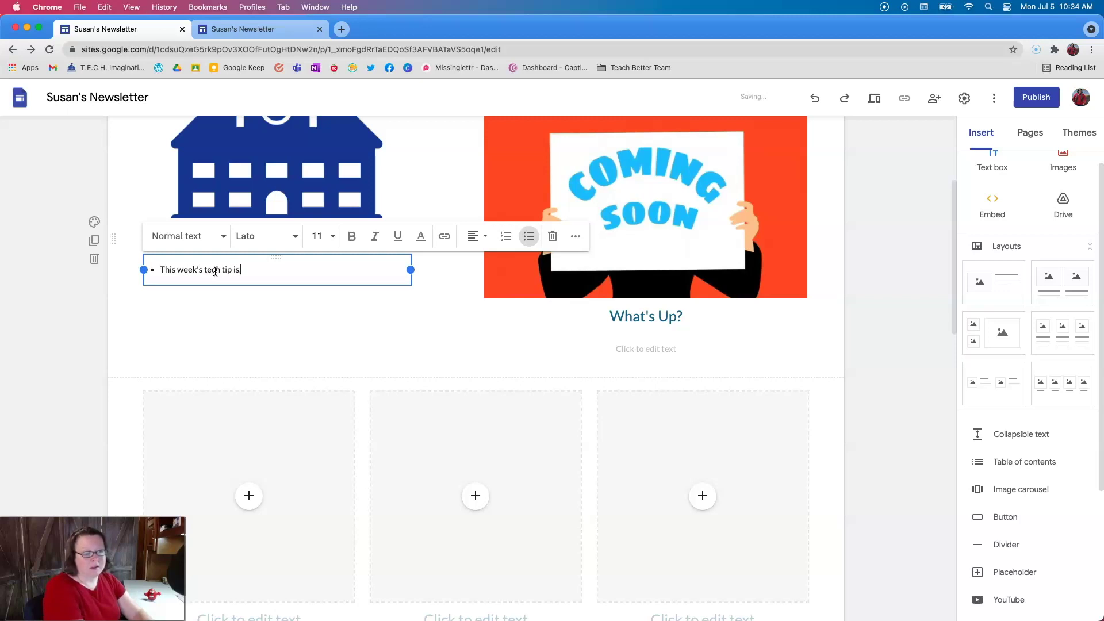
{"action": "type", "text": "This week's tech tip is...."}
{"action": "key", "text": "Return"}
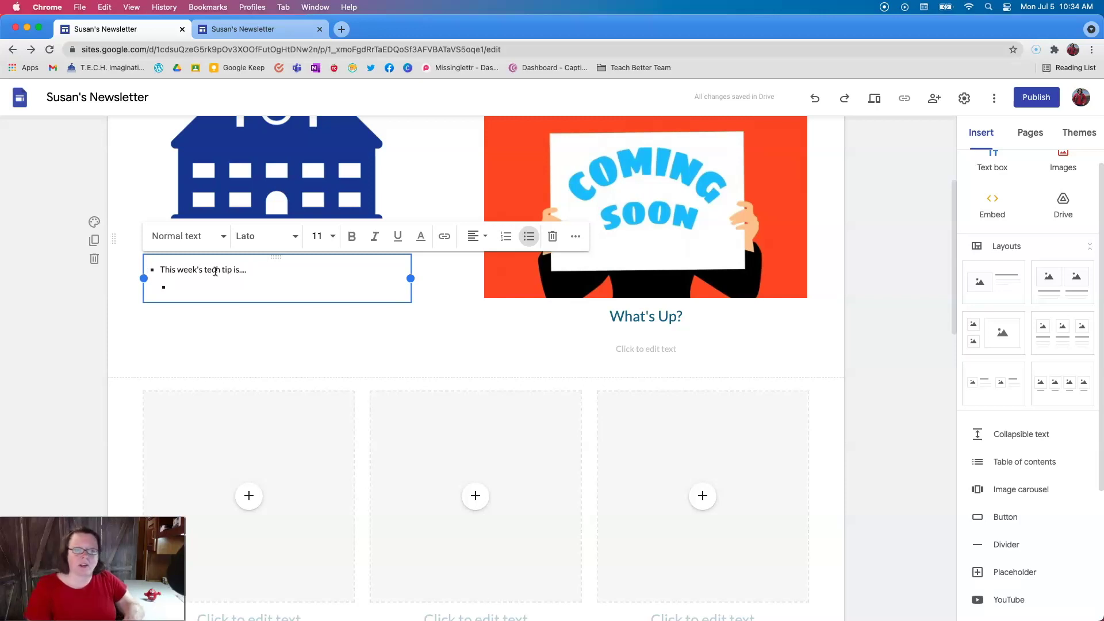
- Enter the body text "Coming up the first week of September:" under the What's Up? heading, followed by a new line
{"action": "left_click", "coordinate": [627, 348]}
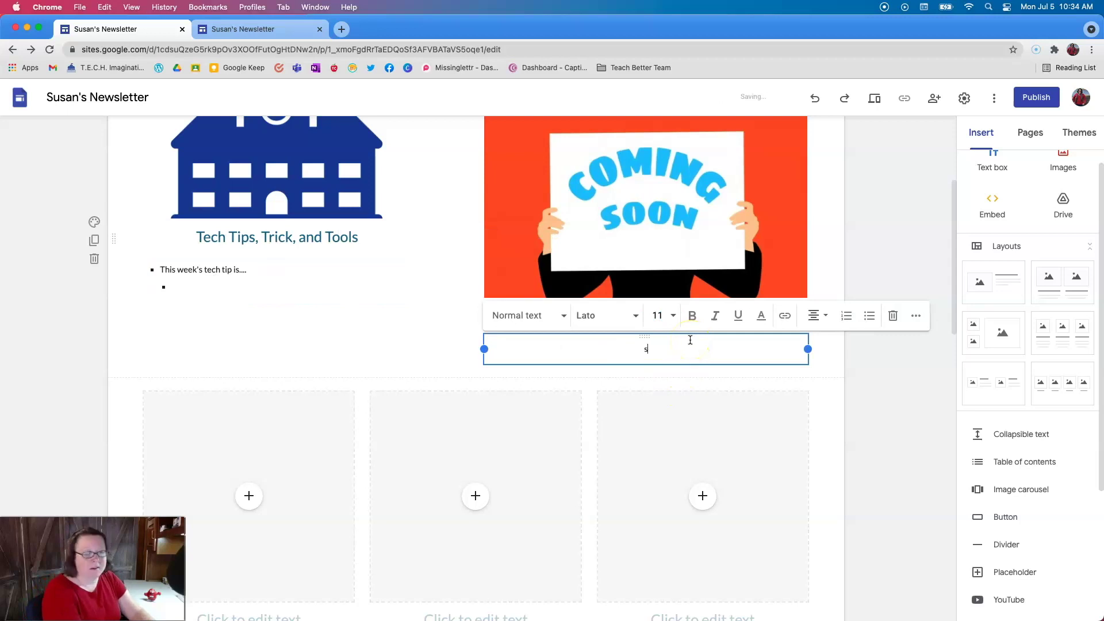
{"action": "type", "text": "Comi"}
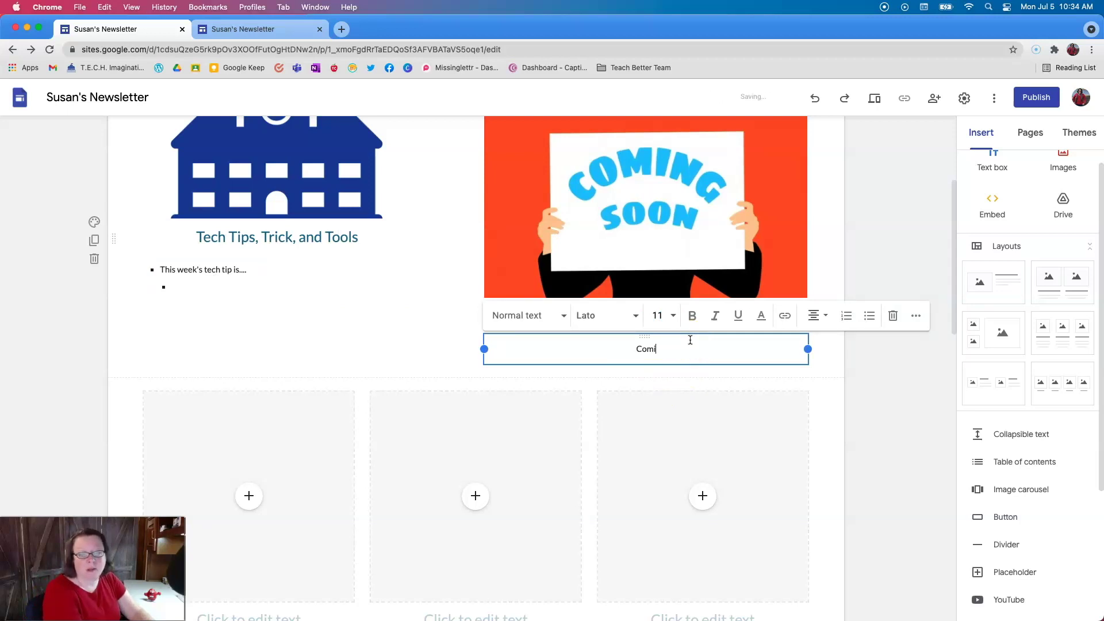
{"action": "type", "text": "ng up the first w"}
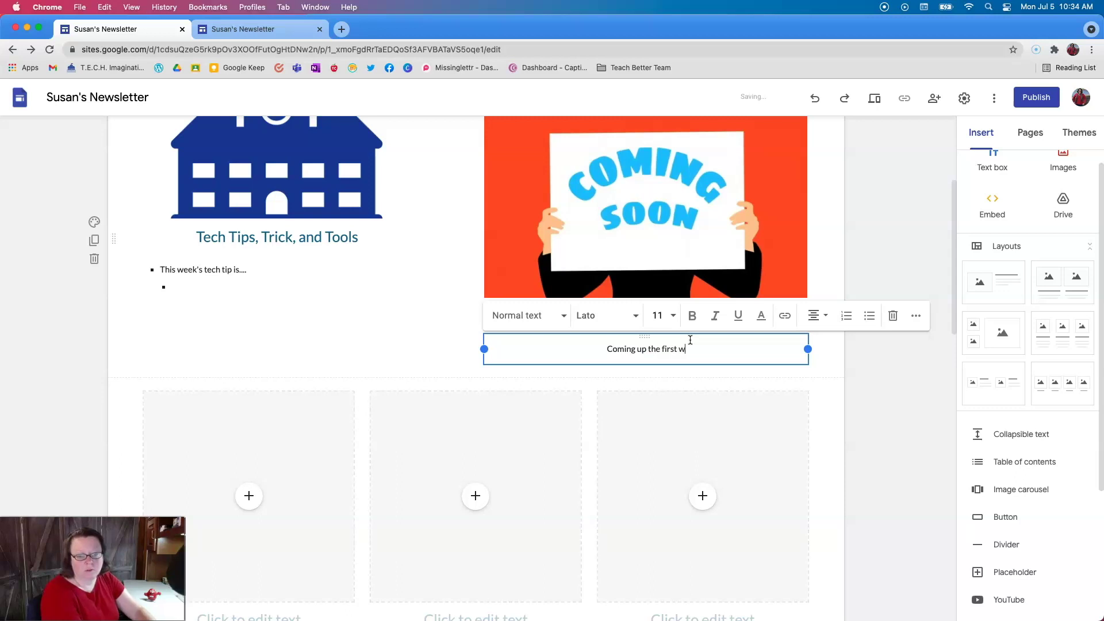
{"action": "type", "text": "eek of Septem"}
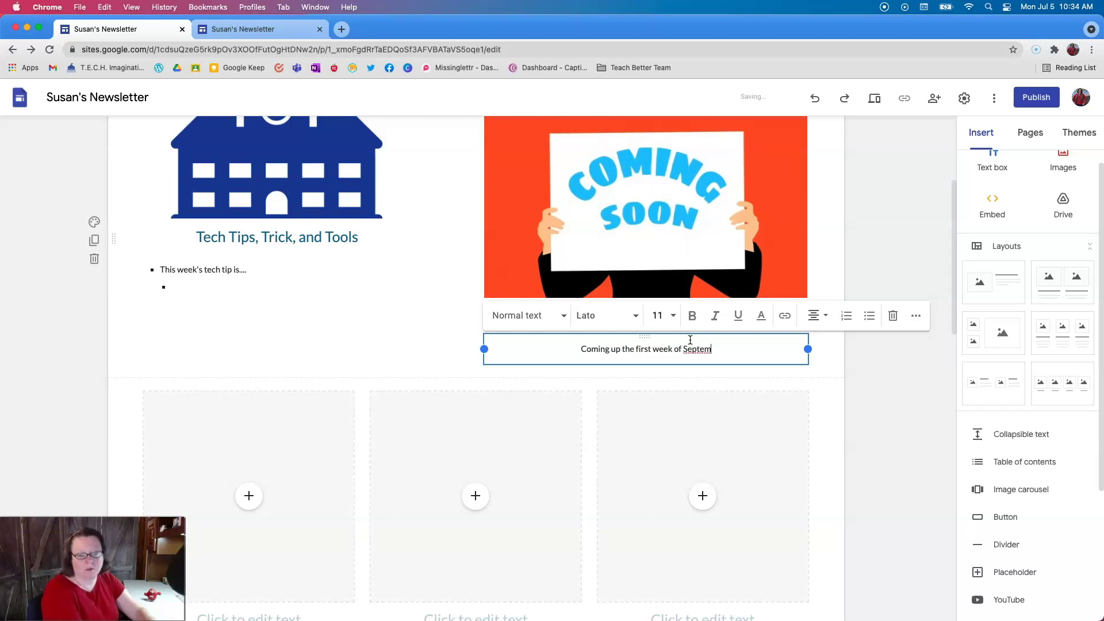
{"action": "type", "text": "ber:"}
{"action": "key", "text": "Return"}
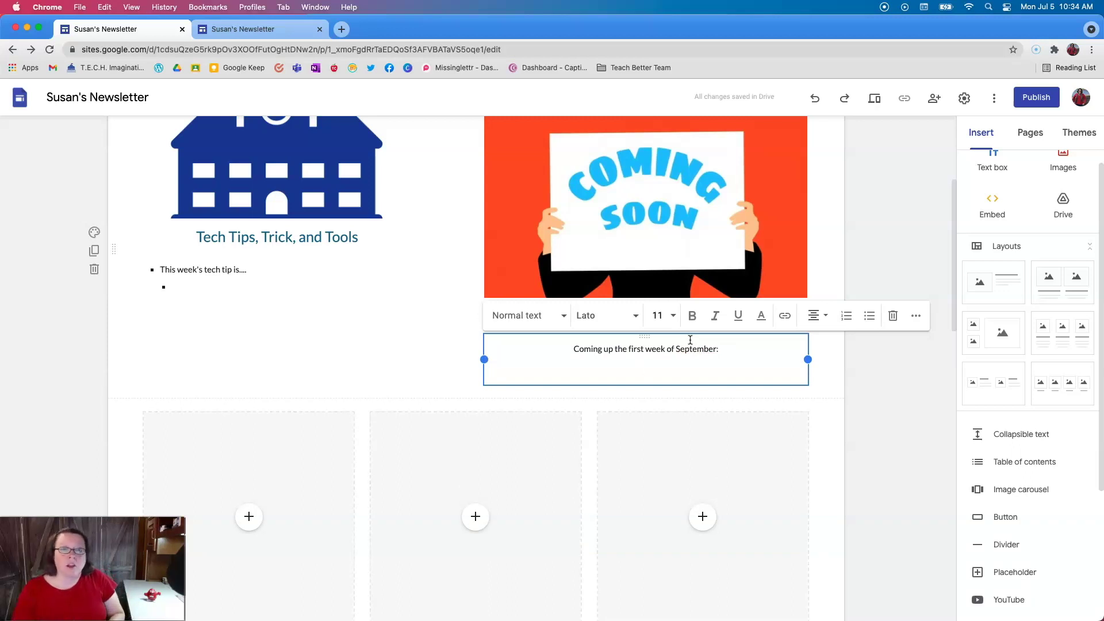
- Publish the site, keeping the web address already filled in and the existing viewer setting
{"action": "scroll", "coordinate": [861, 444], "scroll_direction": "down", "scroll_amount": 5}
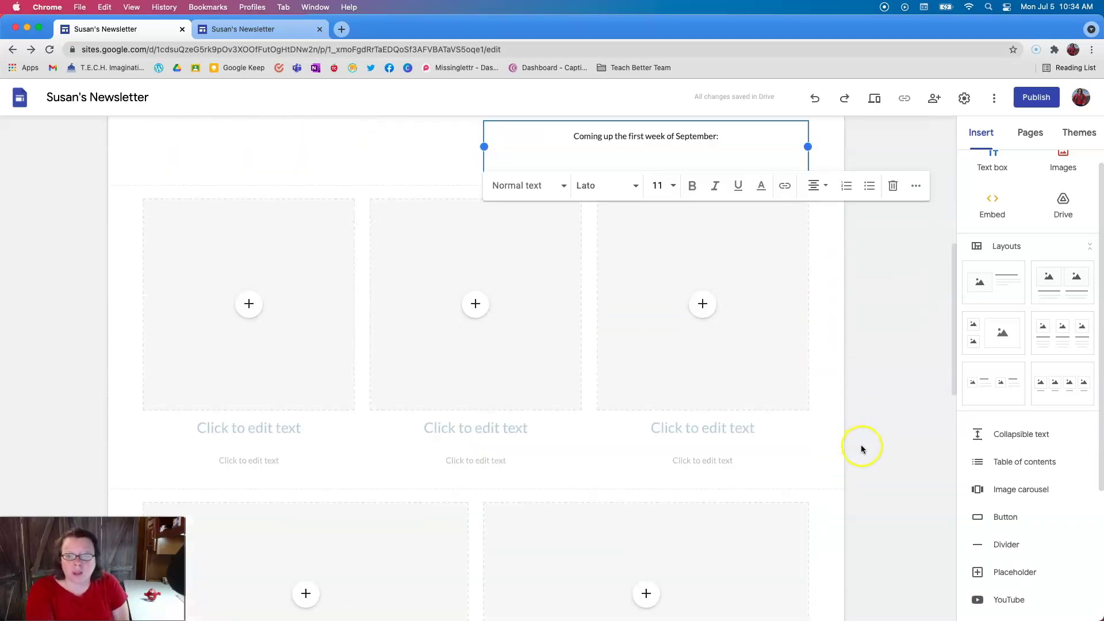
{"action": "scroll", "coordinate": [861, 444], "scroll_direction": "up", "scroll_amount": 9}
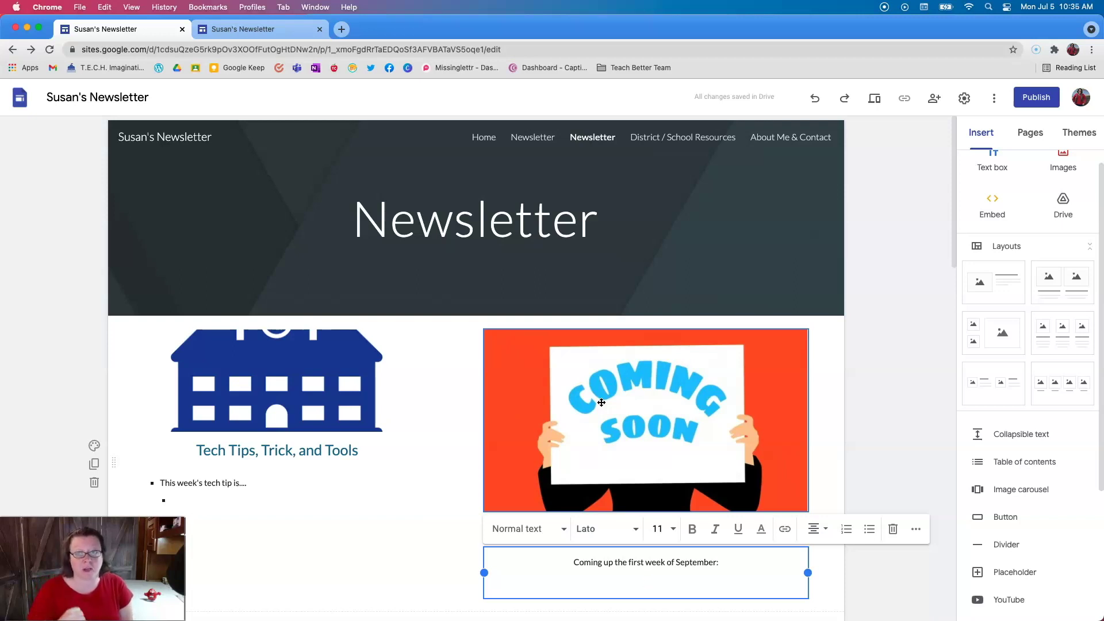
{"action": "left_click", "coordinate": [1025, 100]}
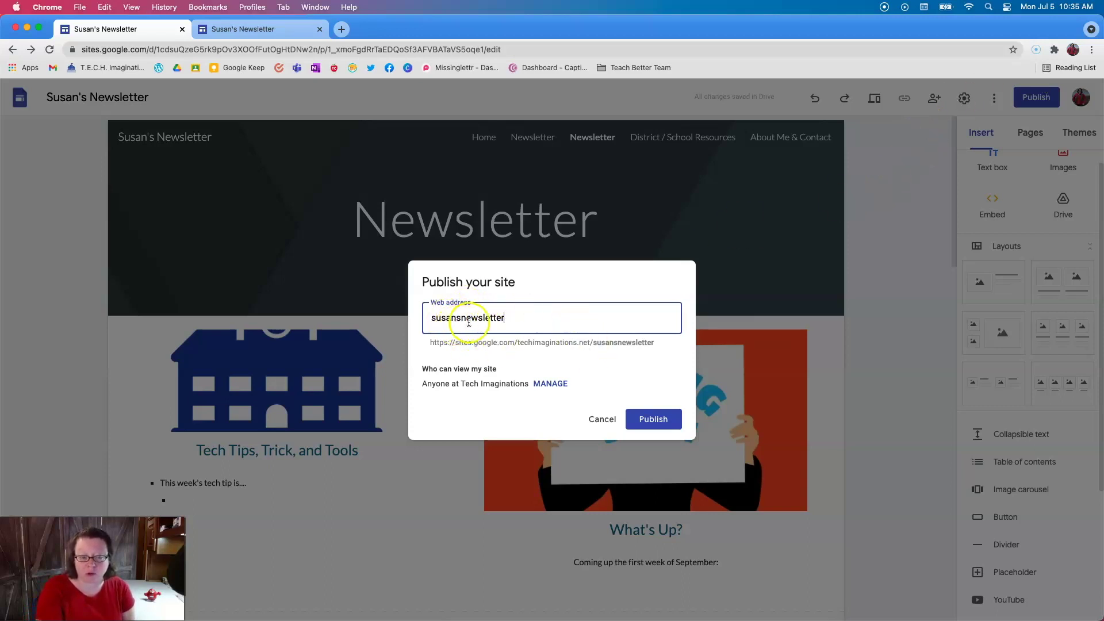
{"action": "left_click_drag", "start_coordinate": [518, 318], "coordinate": [436, 321]}
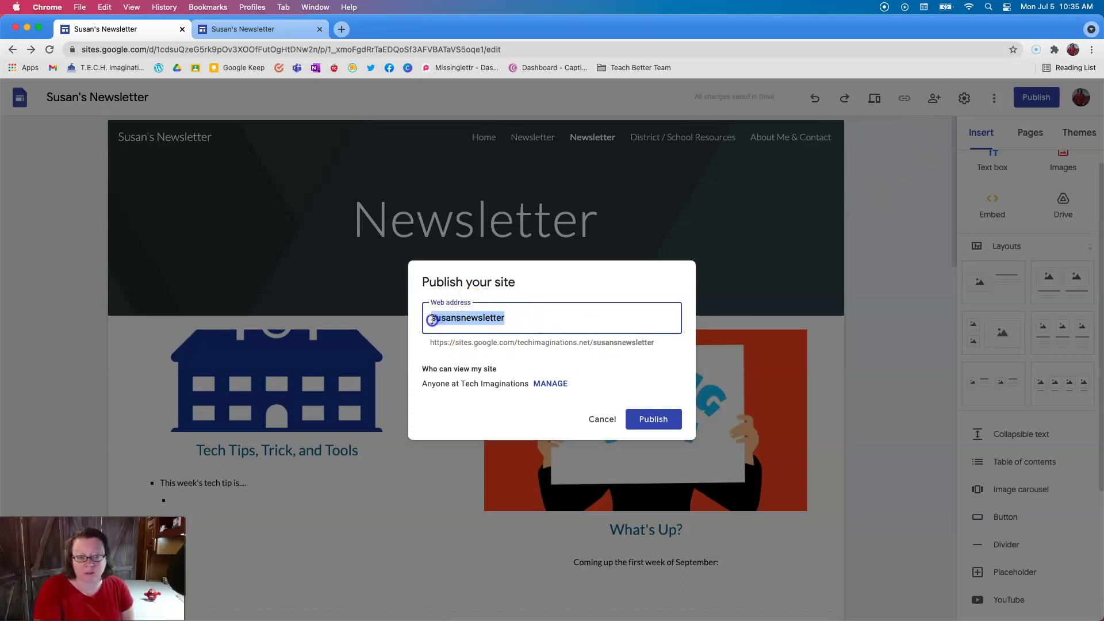
{"action": "left_click", "coordinate": [654, 419]}
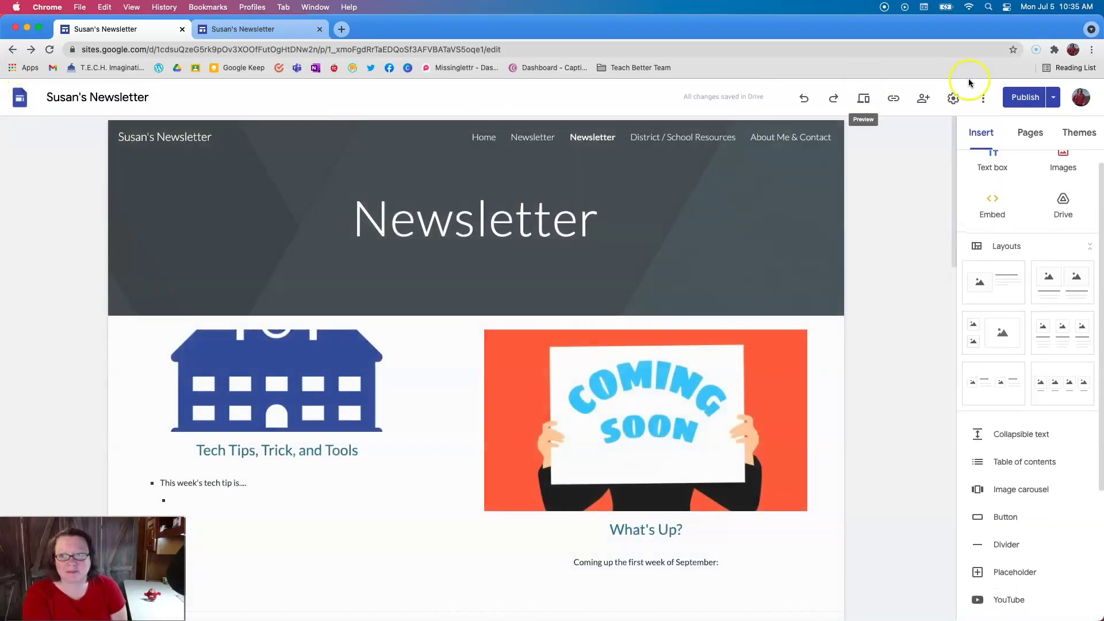
- Copy the published site link
{"action": "left_click", "coordinate": [894, 103]}
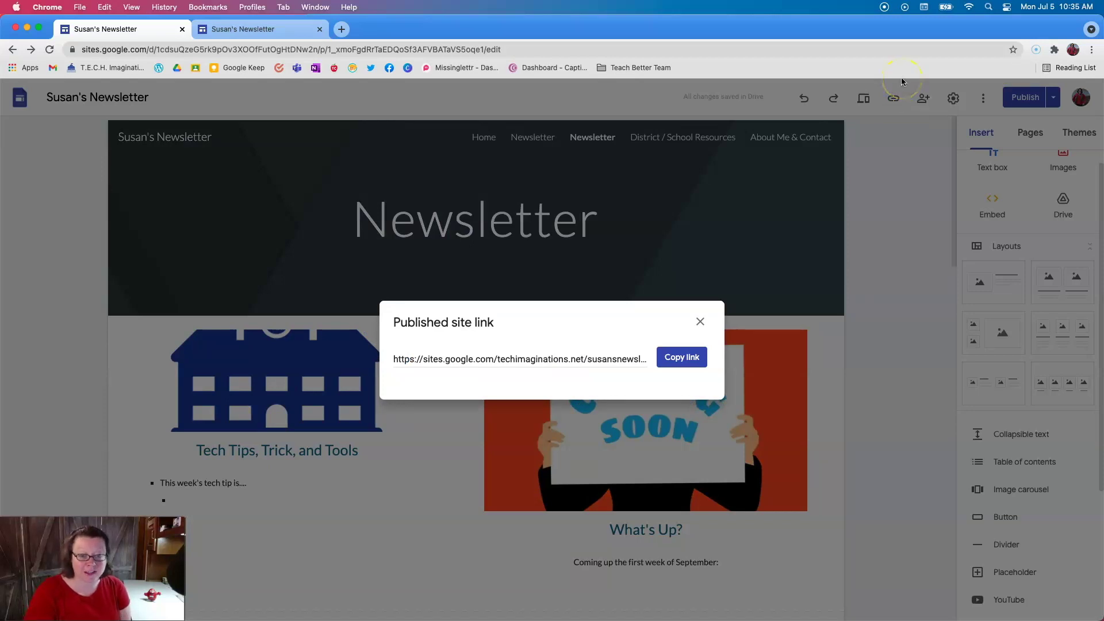
{"action": "left_click", "coordinate": [673, 359]}
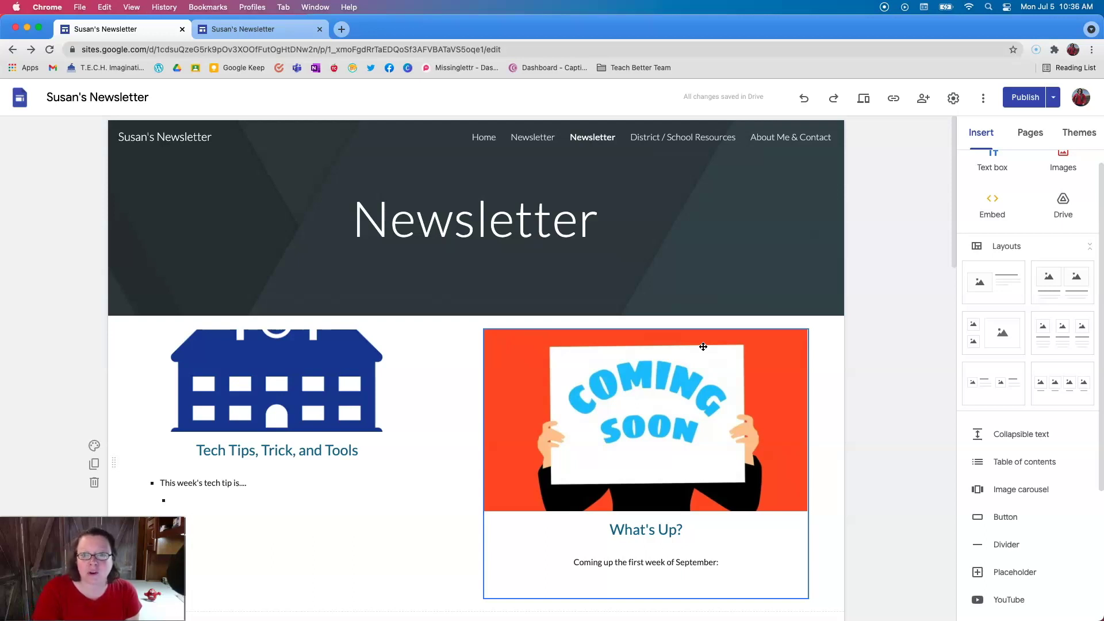
{"action": "left_click", "coordinate": [490, 360]}
{"action": "left_click", "coordinate": [942, 470]}
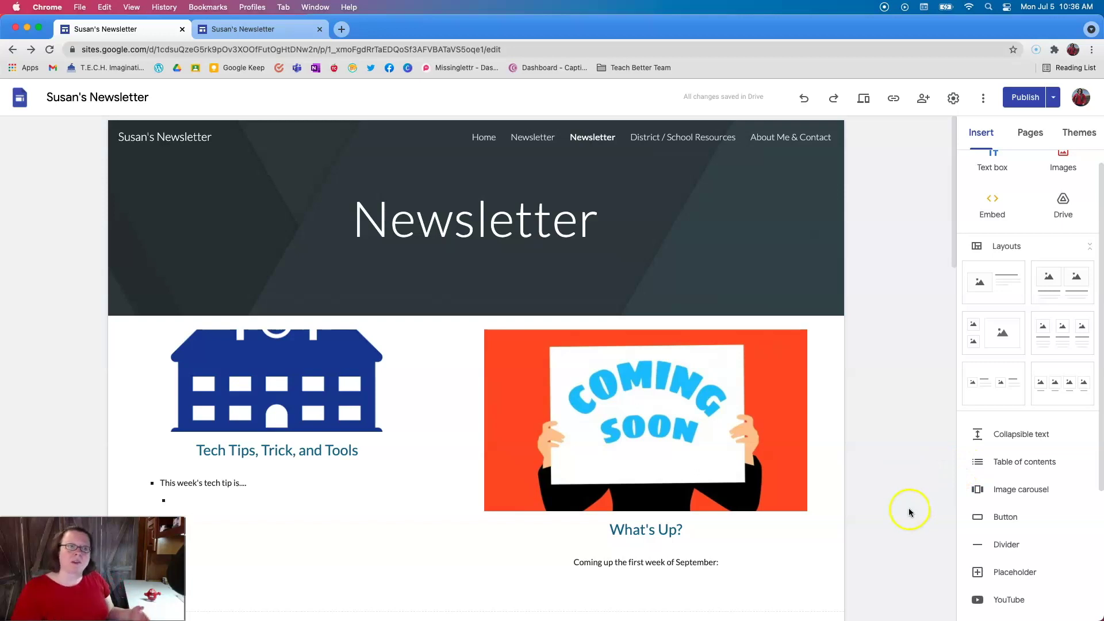